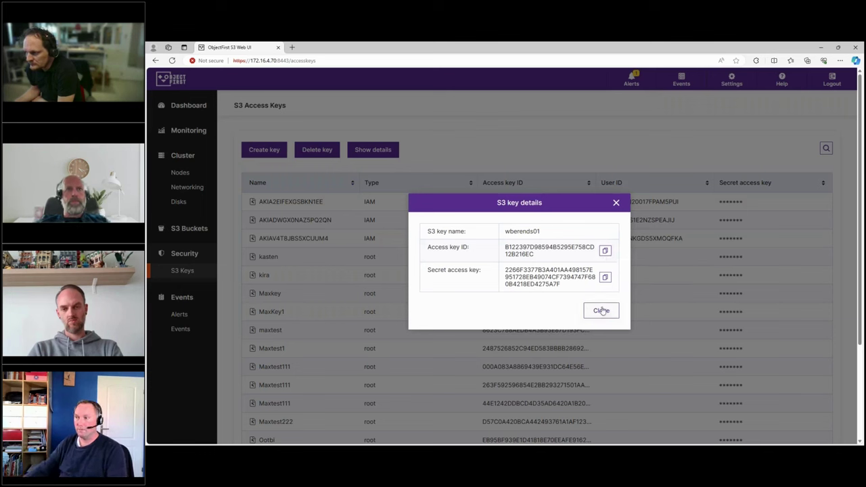
Close the S3 key details, restore the browser window, and switch to the remote Veeam console.
left_click(601, 310)
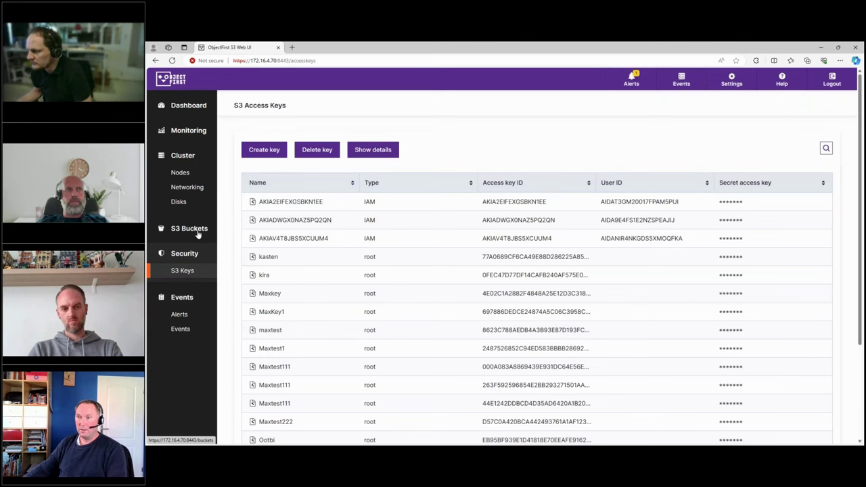
double_click(541, 47)
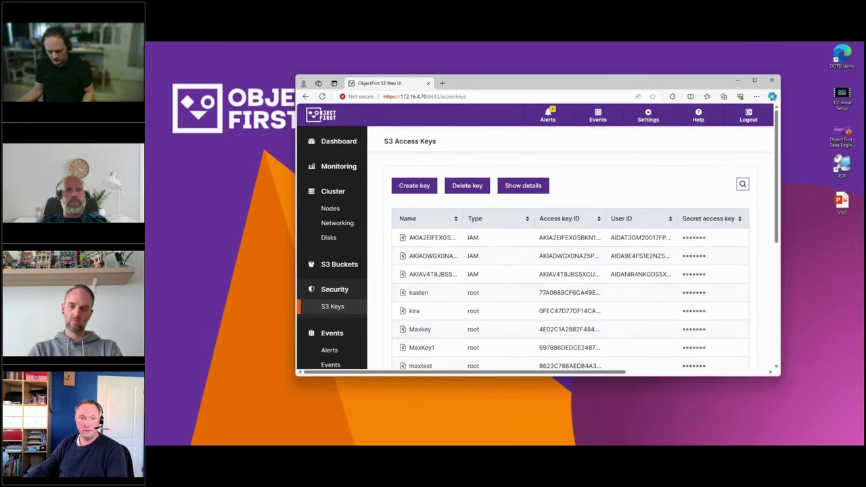
key("alt+Tab")
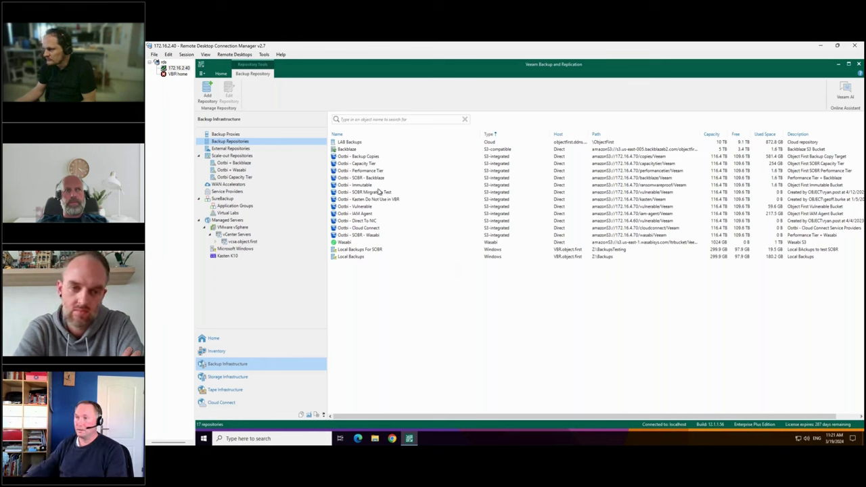
Start an S3 Compatible object storage repository, name it after the user, and reach account settings.
right_click(381, 286)
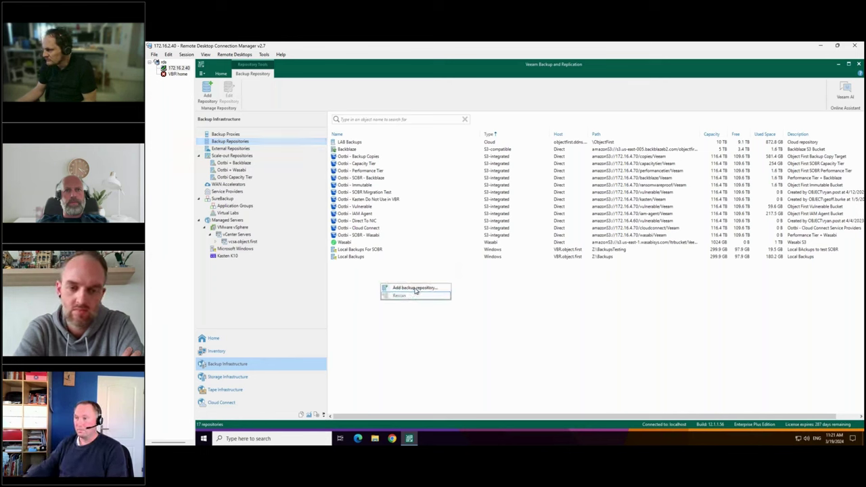
left_click(414, 289)
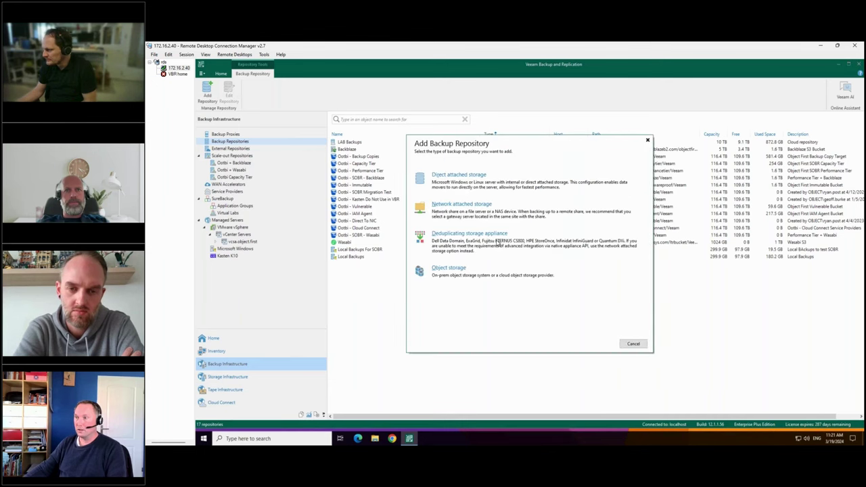
left_click(458, 274)
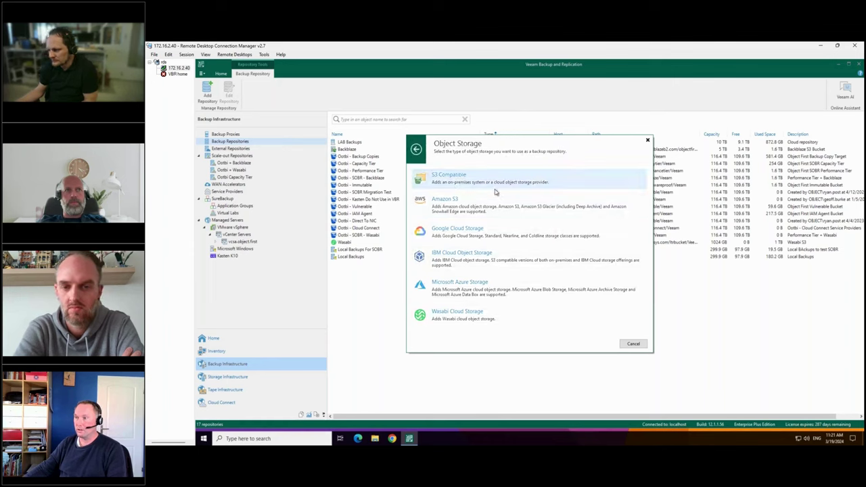
left_click(495, 190)
left_click(555, 217)
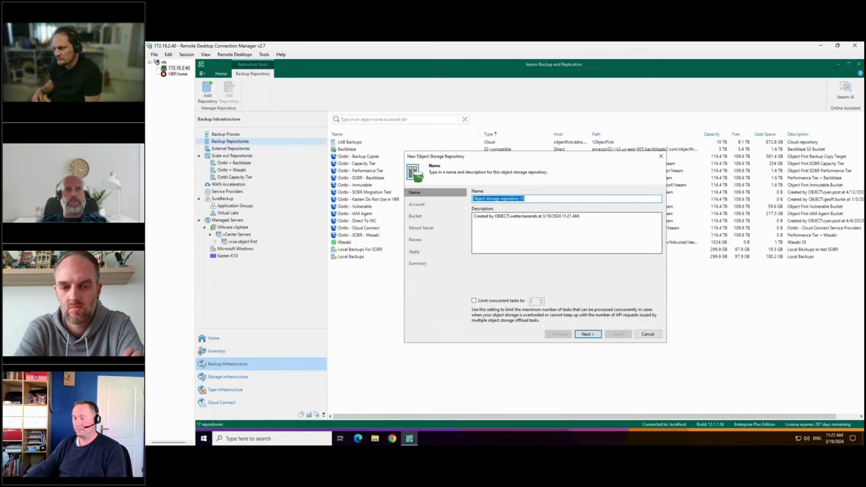
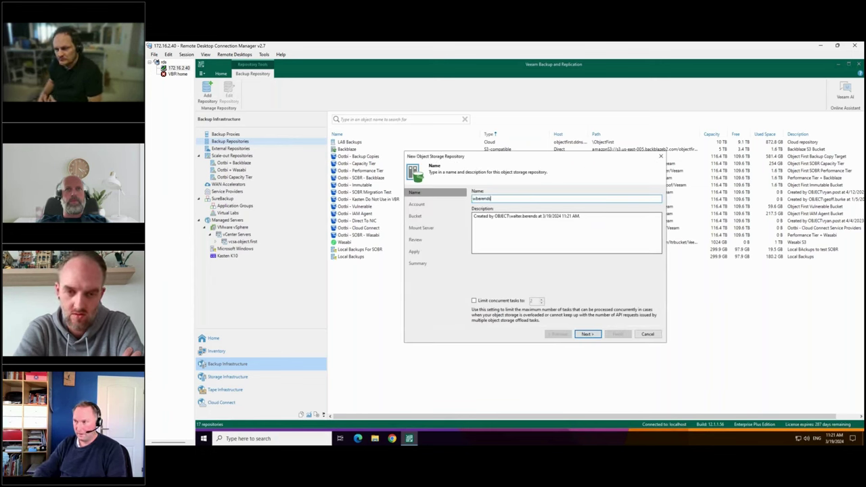
type("04")
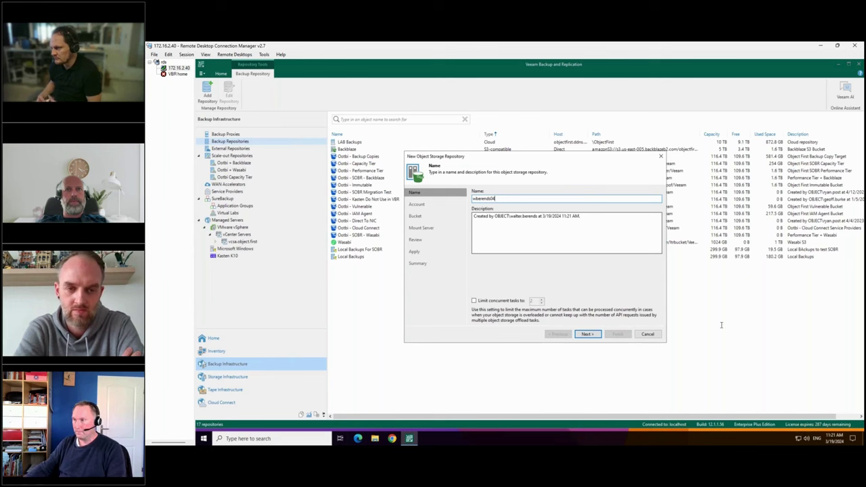
left_click(586, 334)
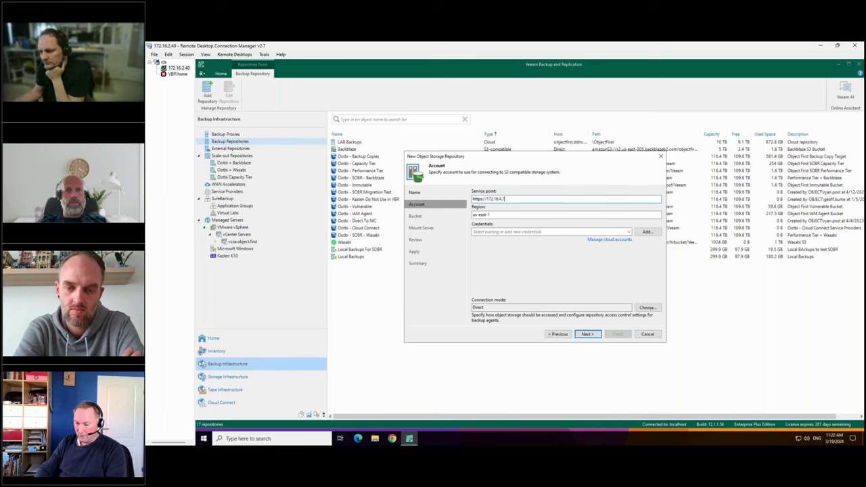
type("0")
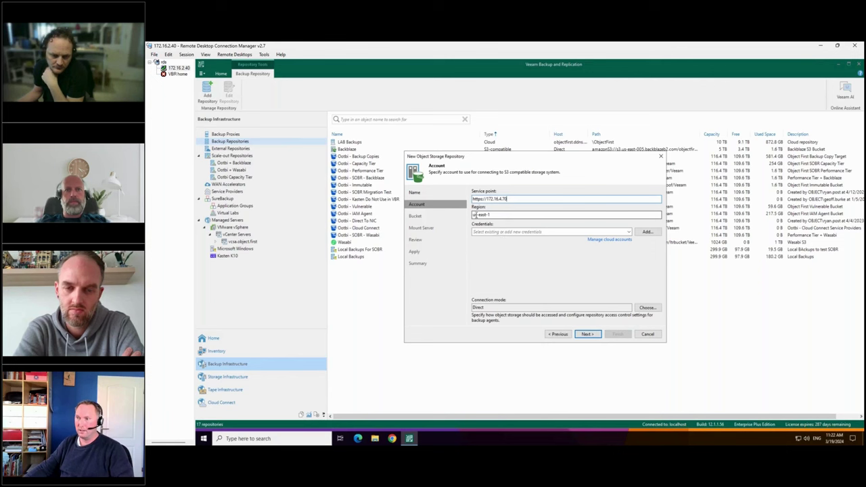
left_click(516, 232)
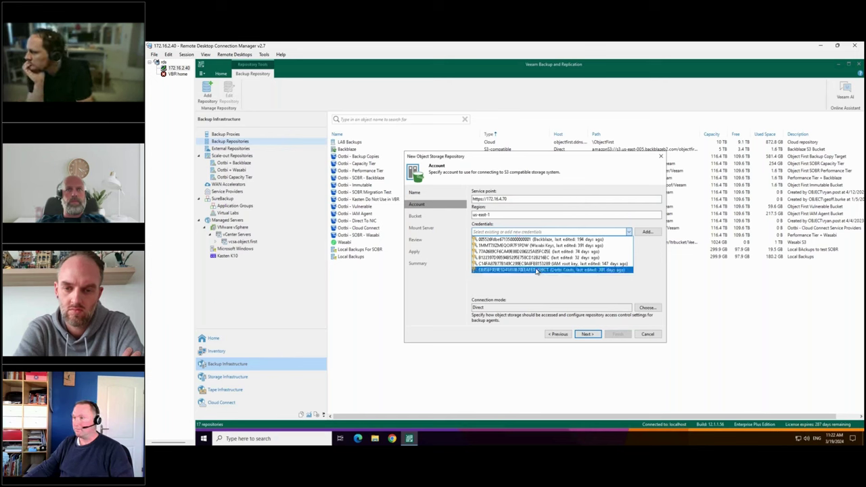
left_click(536, 270)
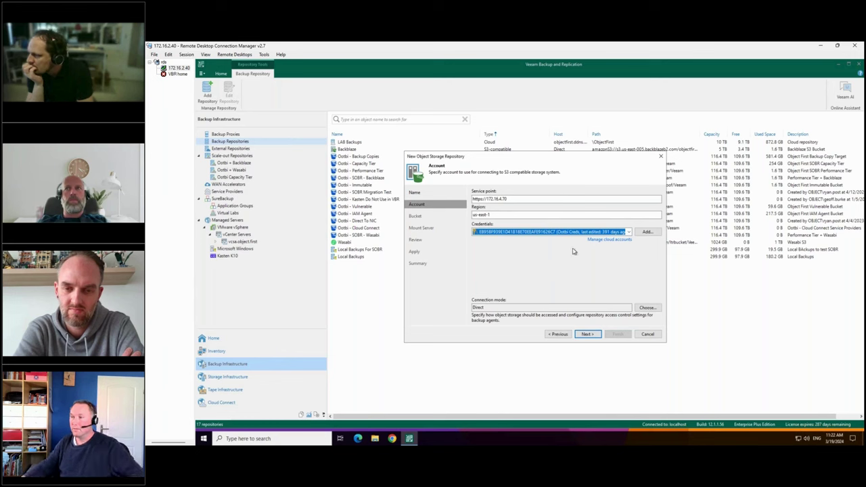
left_click(594, 334)
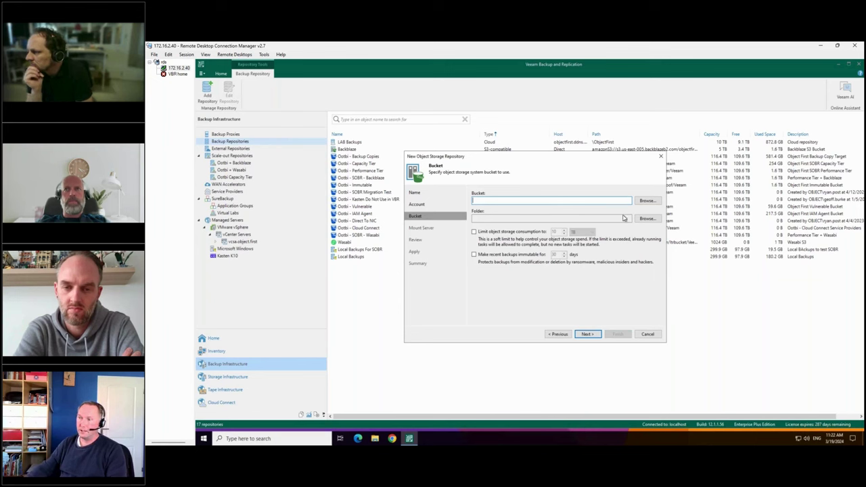
Tick 30-day immutability, then cancel the wizard without saving and go to the Home view.
left_click(474, 254)
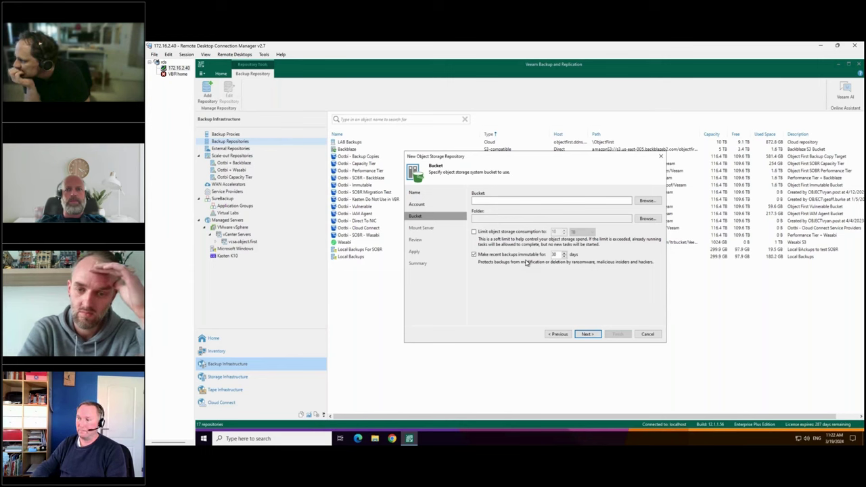
left_click(649, 335)
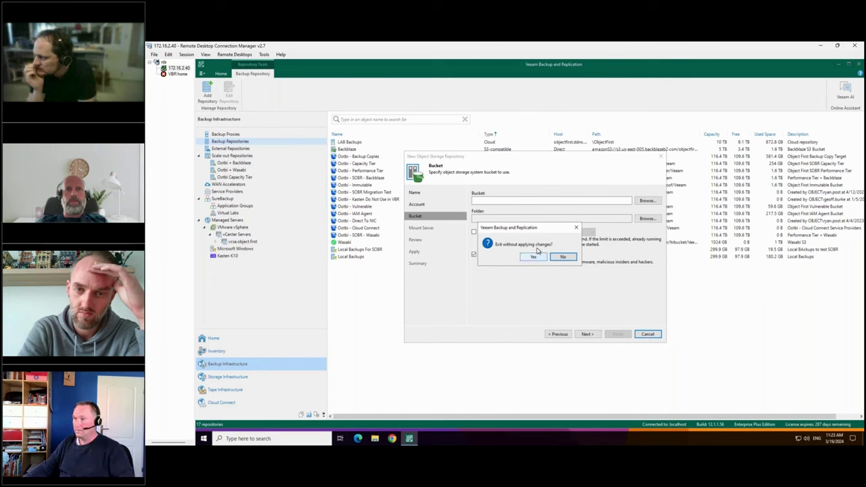
left_click(534, 258)
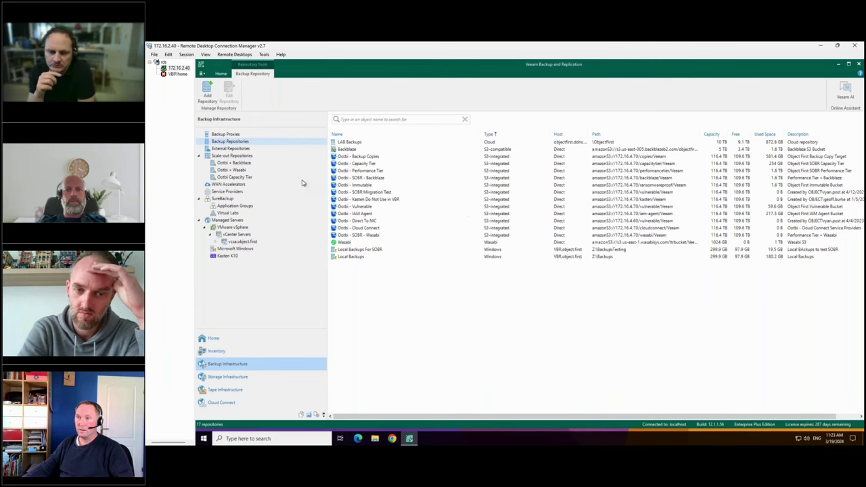
left_click(213, 339)
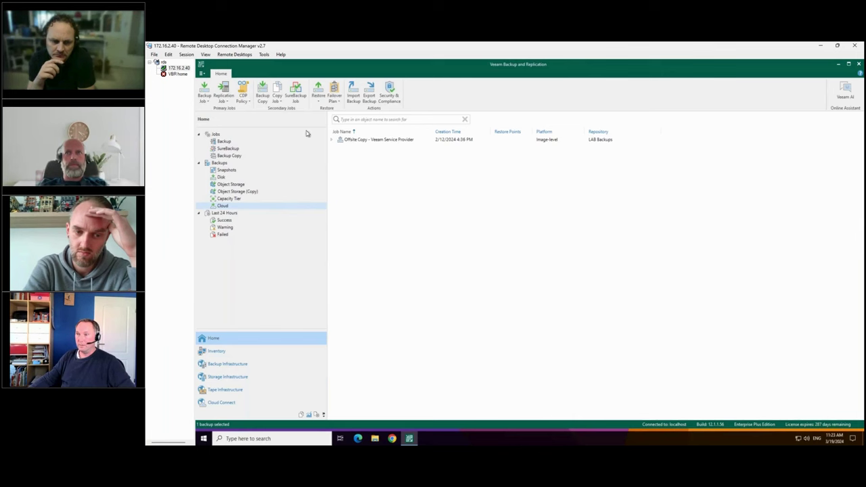
Show the Core Servers - Immutable - 14 Days job's last-run details, then bring up PowerPoint.
left_click(222, 142)
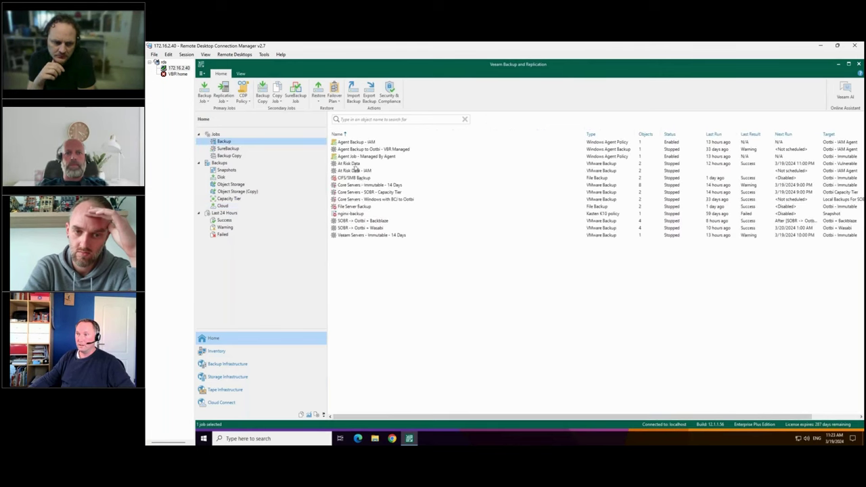
left_click(215, 135)
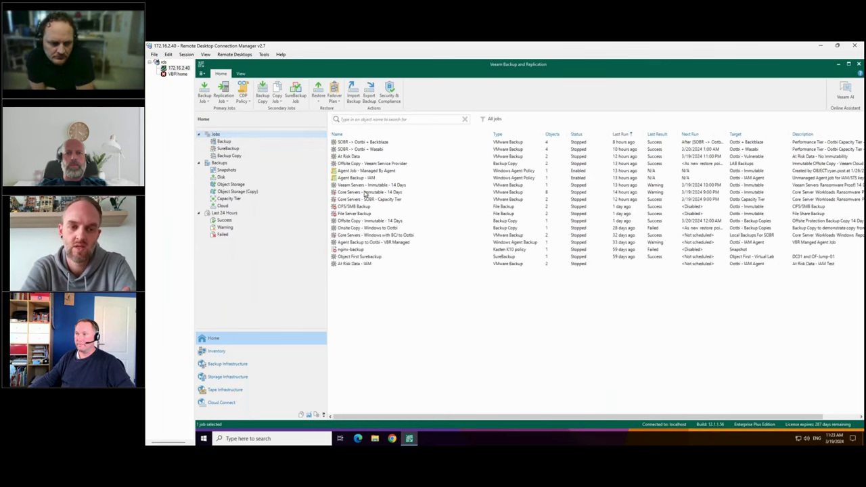
left_click(365, 193)
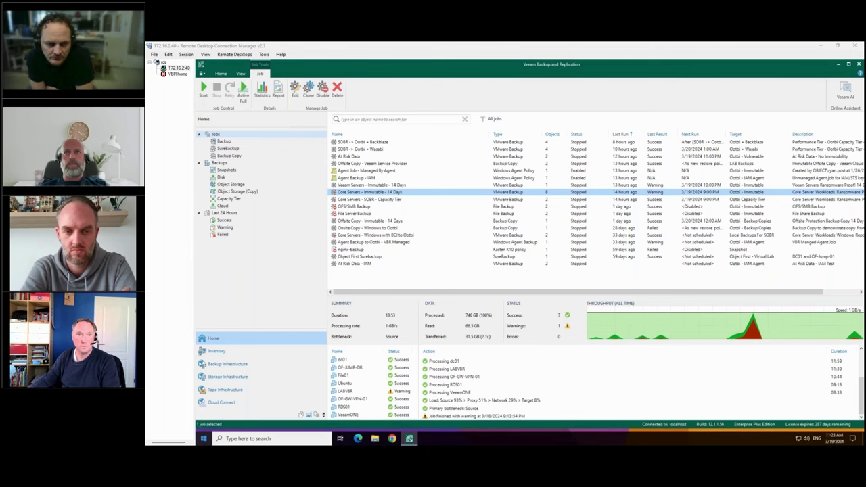
key("alt+Tab")
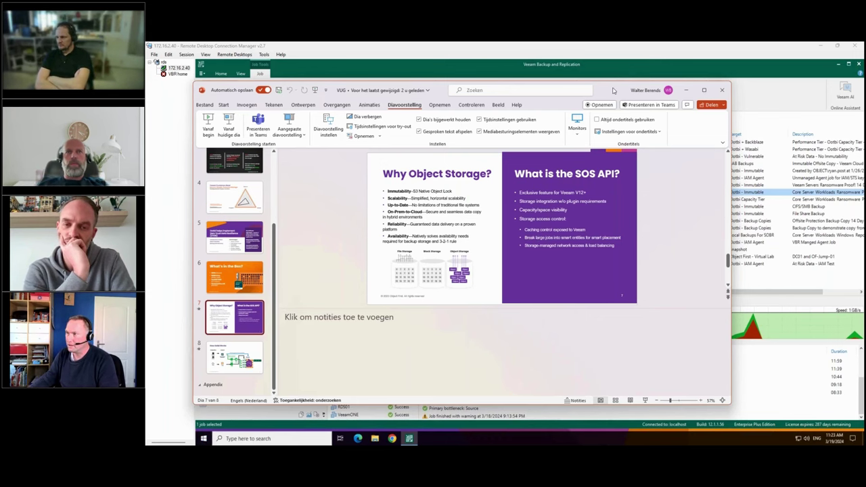
Minimize PowerPoint to reveal the Core Servers - Immutable - 14 Days job summary.
left_click(686, 90)
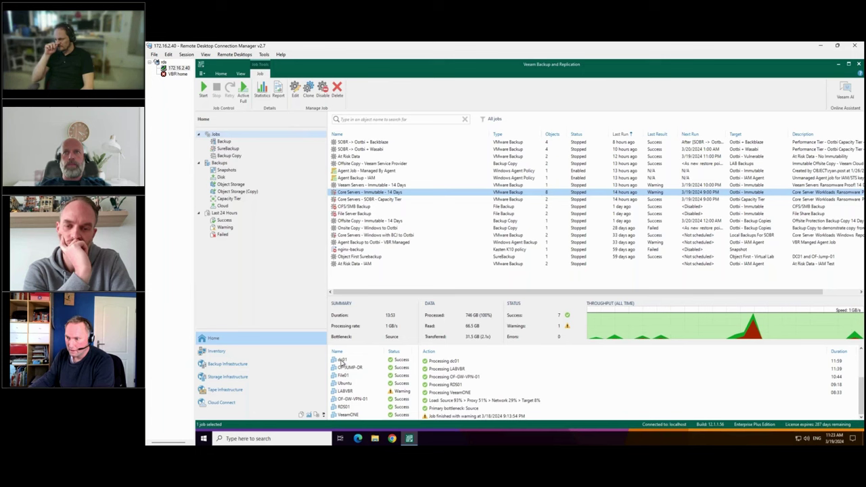
Read dc01's action log, highlighting the S3 protocol extension and primary bottleneck entries, then return to PowerPoint.
left_click(341, 360)
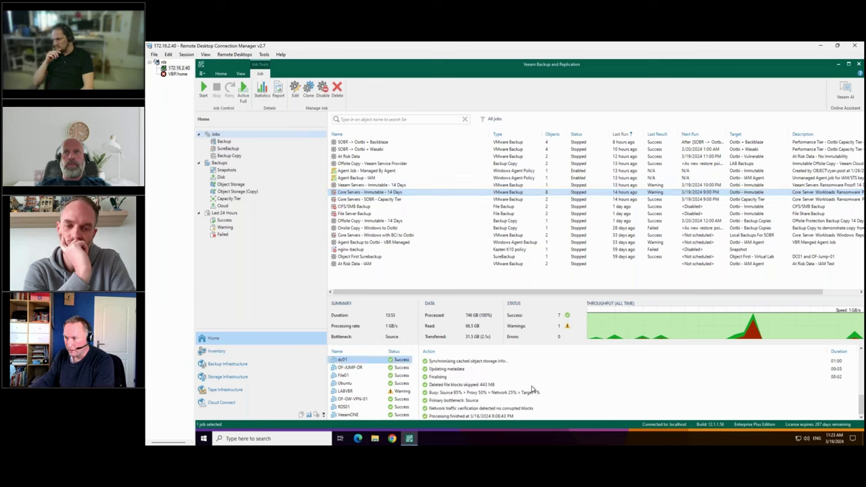
scroll(461, 387, "up", 10)
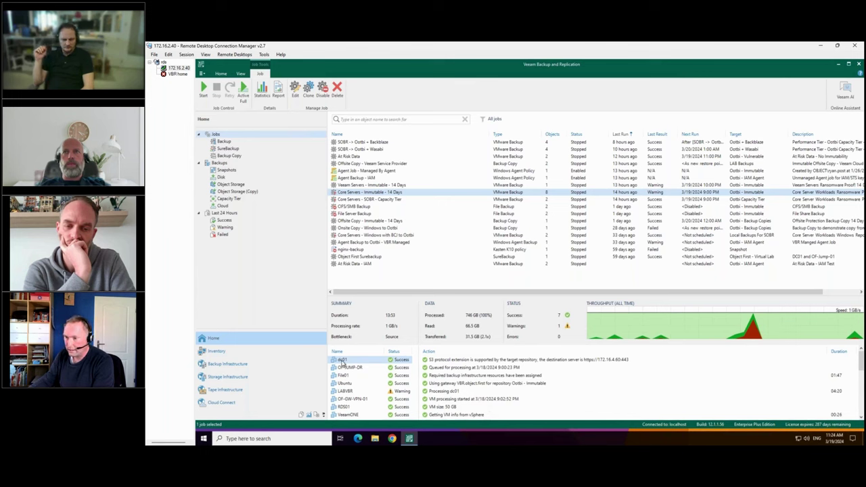
left_click(618, 362)
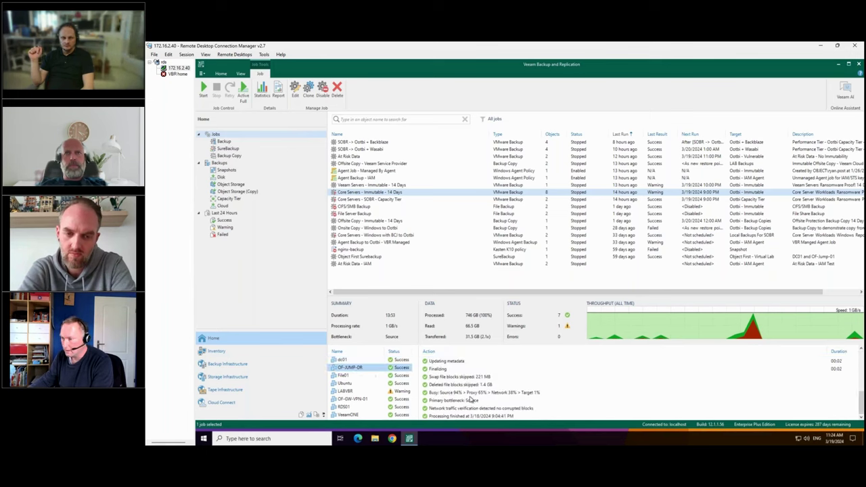
left_click(471, 400)
scroll(484, 399, "up", 5)
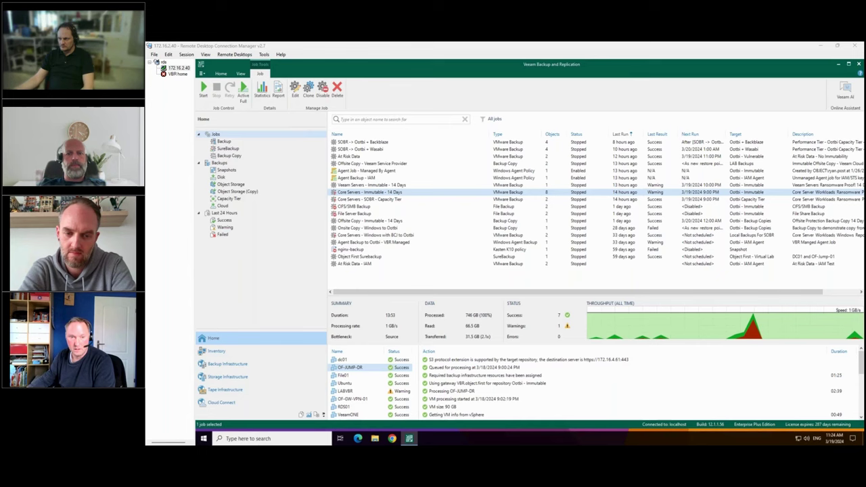
key("alt+Tab")
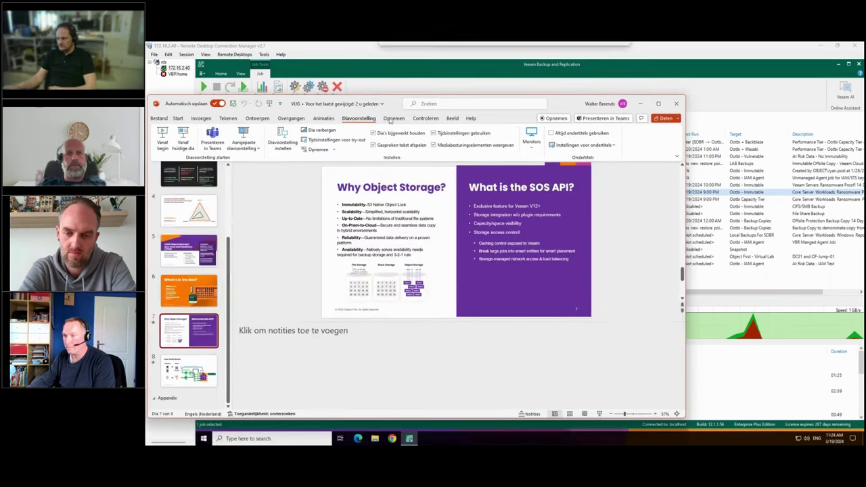
Advance to slide 8 'How Ootbi Works', then minimize the slide deck.
left_click(210, 362)
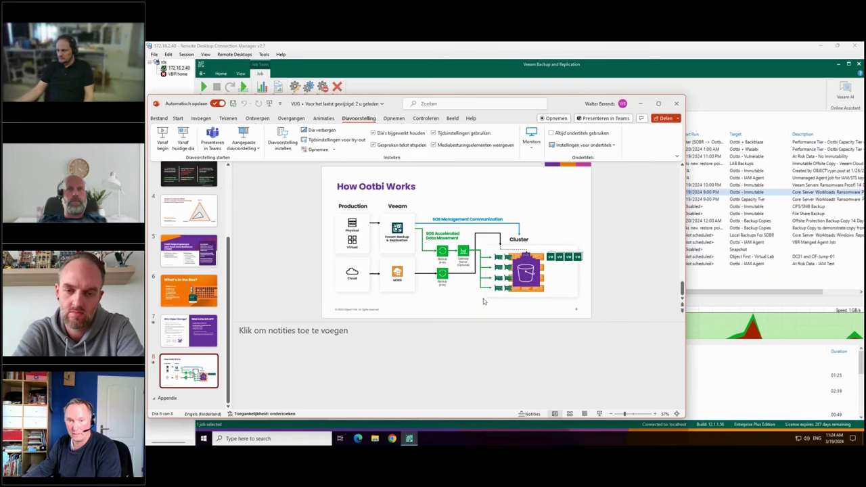
key("super+Down")
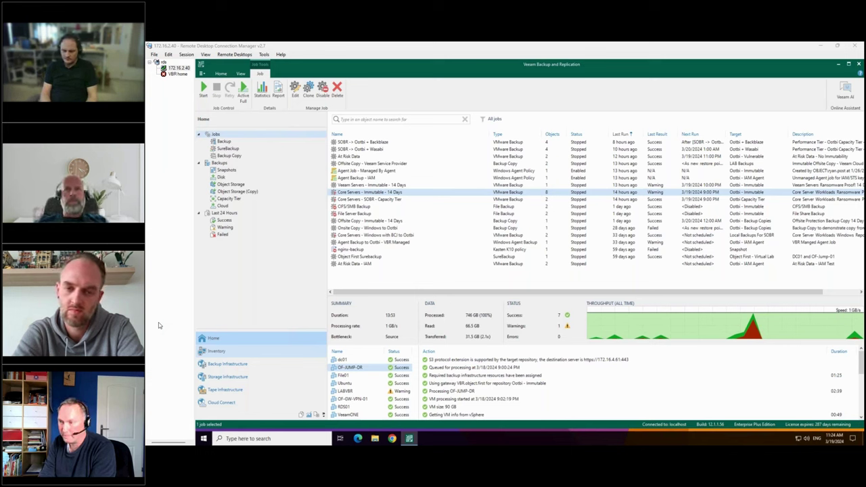
Review the File01 and Ubuntu session logs, pointing out the S3 protocol extension line.
left_click(343, 376)
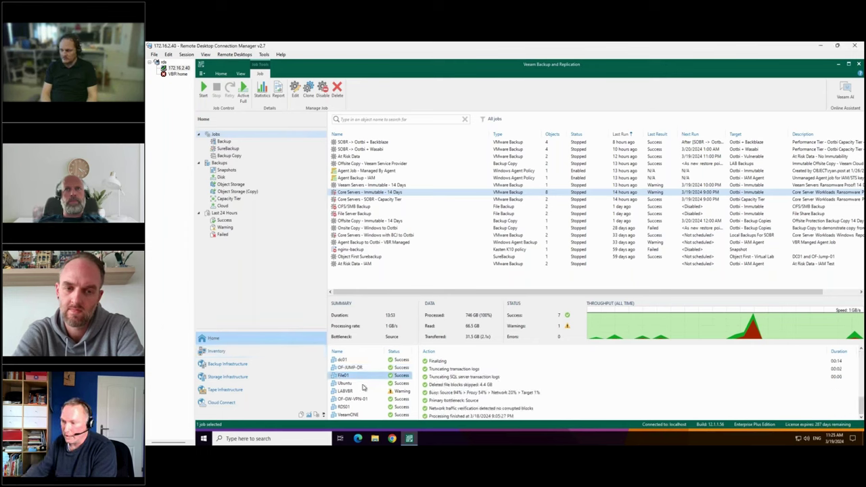
left_click(474, 377)
scroll(483, 387, "up", 3)
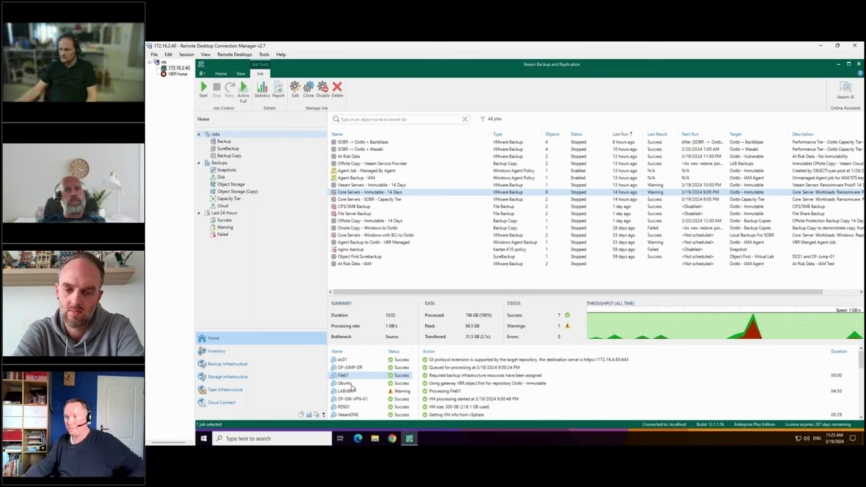
left_click(346, 384)
left_click(455, 385)
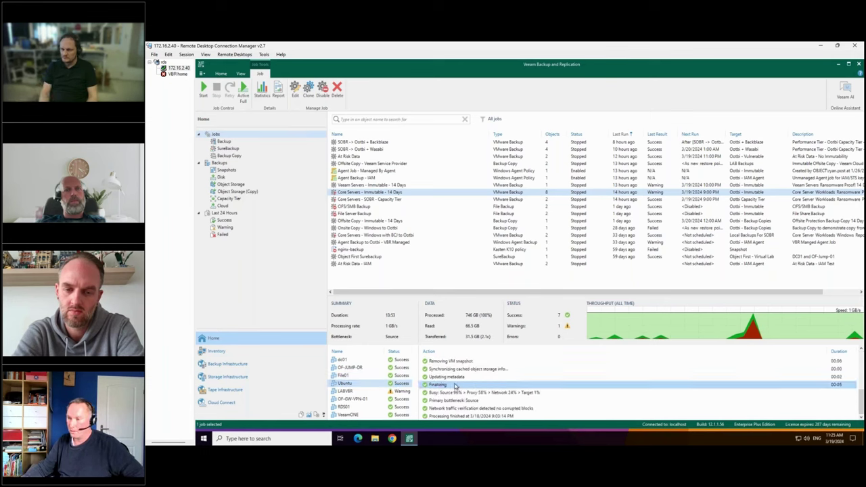
scroll(611, 367, "up", 5)
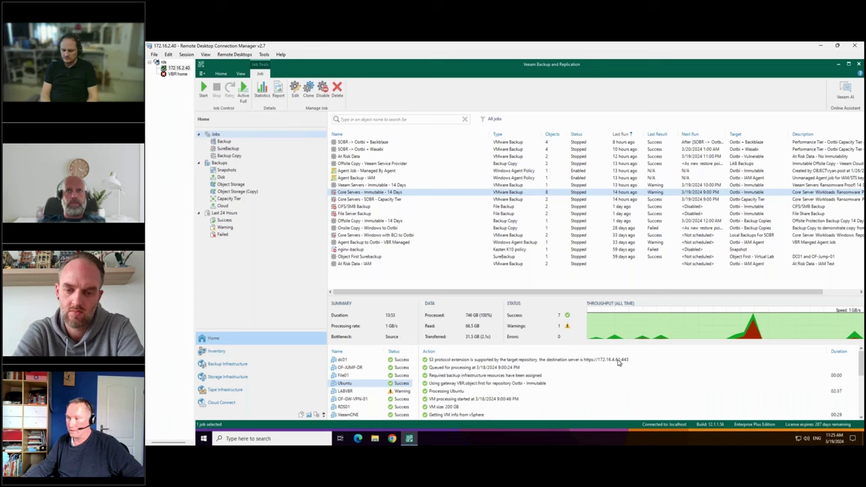
left_click(650, 363)
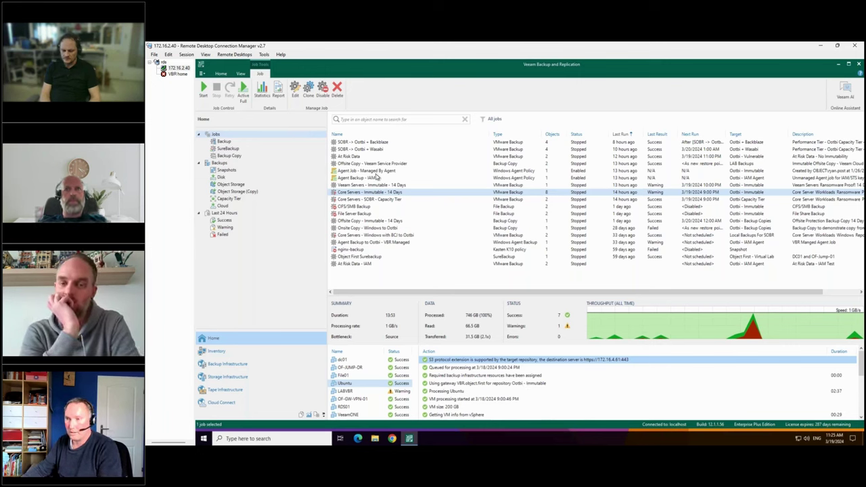
List Object Storage backups, expand Core Servers - Immutable - 14 Days, and open actions for dc.
left_click(237, 185)
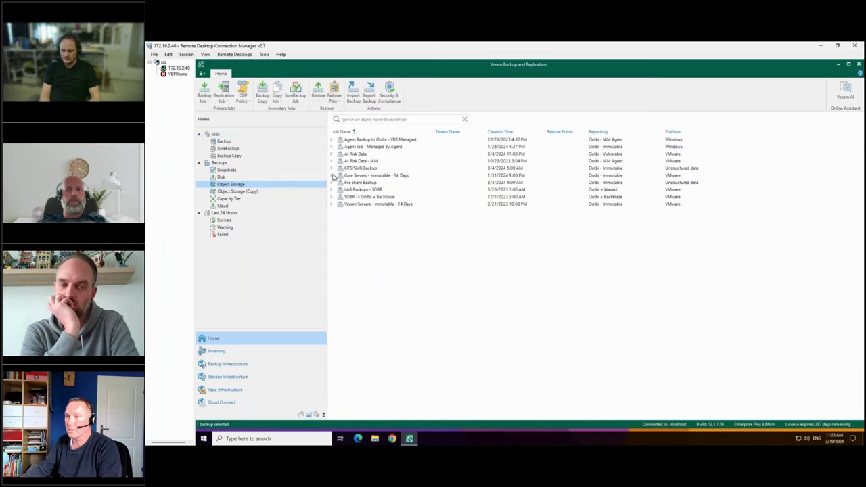
double_click(357, 176)
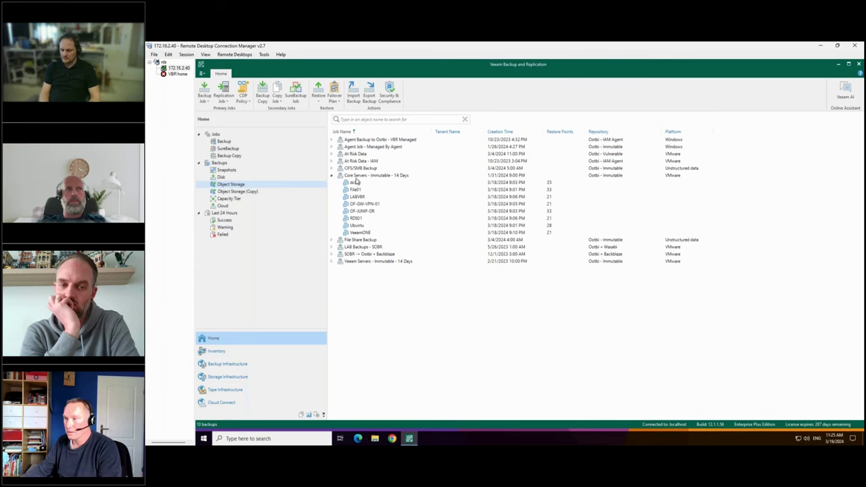
right_click(355, 182)
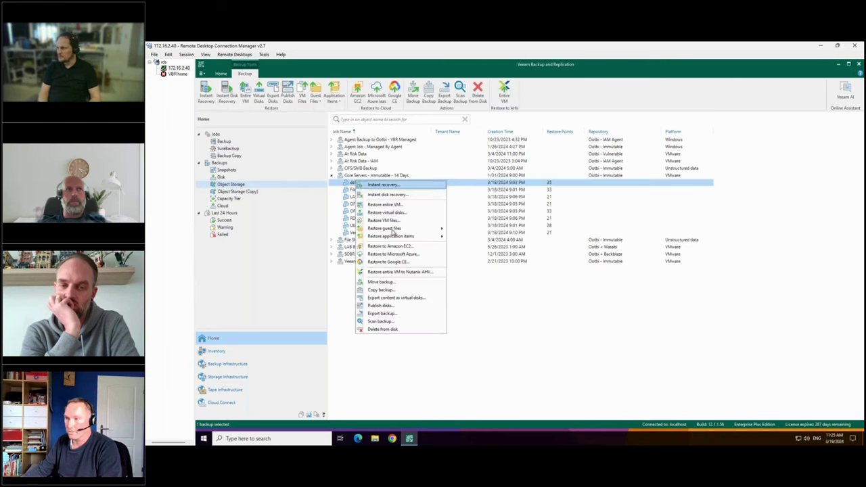
Attempt Delete from disk on the dc01 backup, read the immutability error, and close the log.
left_click(398, 330)
left_click(533, 258)
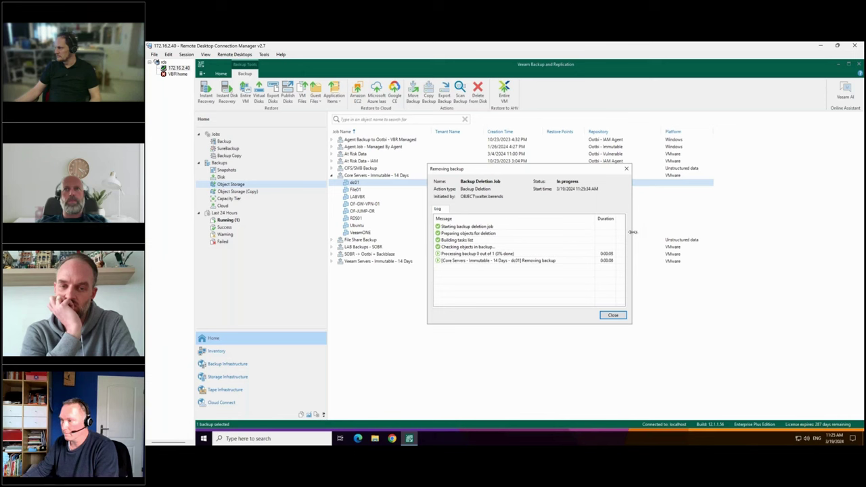
left_click_drag(697, 240, 761, 241)
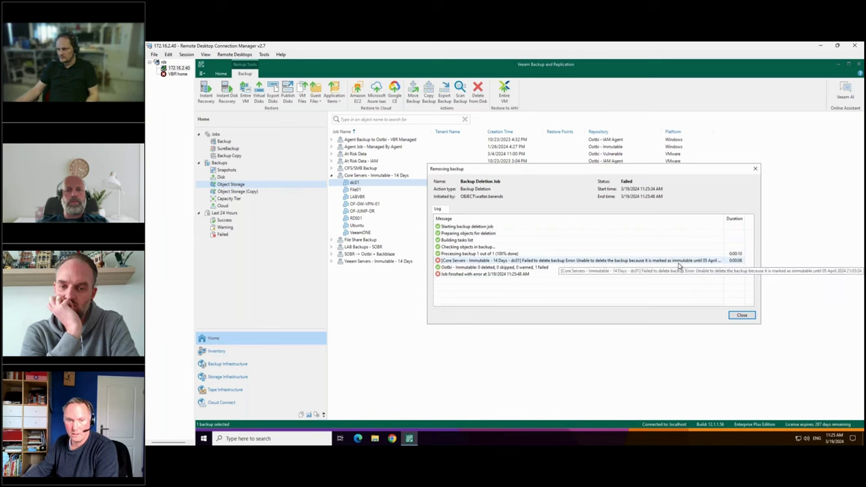
left_click(756, 169)
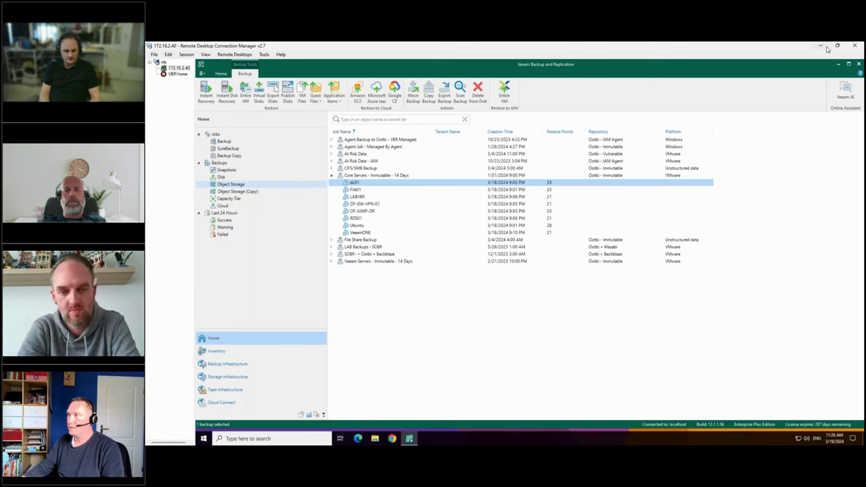
Bring the Ootbi web console to the front, maximize it, and review the cluster Dashboard.
left_click(837, 46)
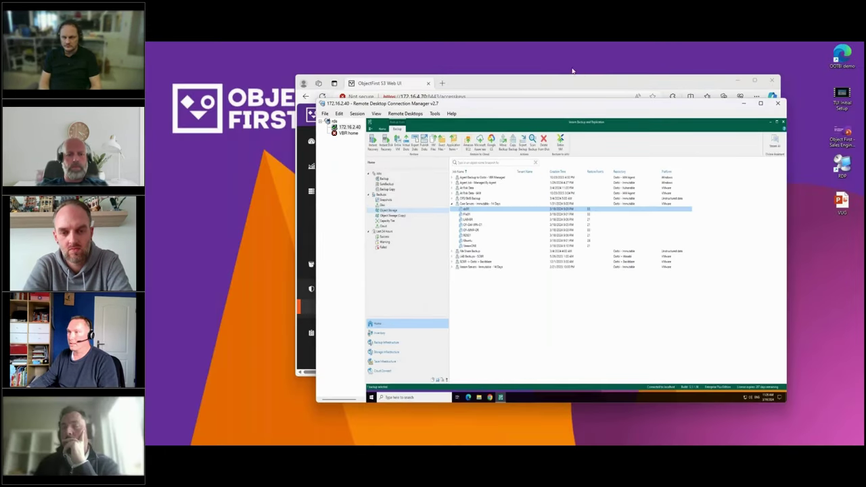
left_click(534, 80)
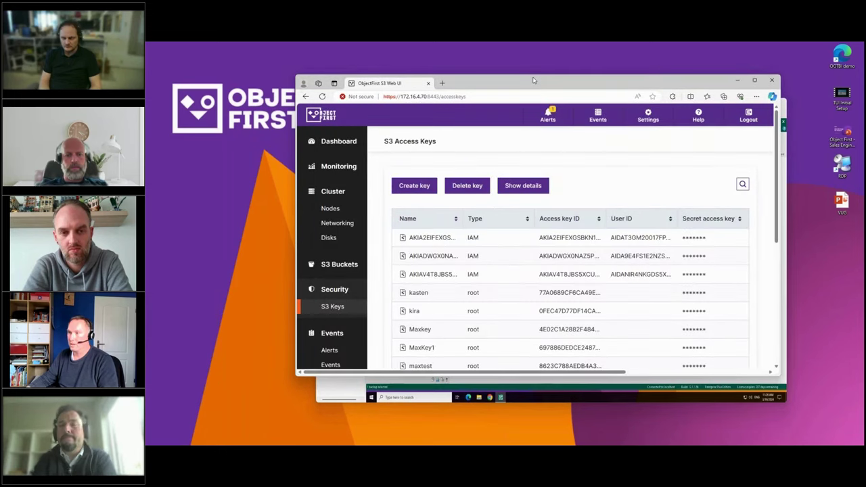
double_click(534, 80)
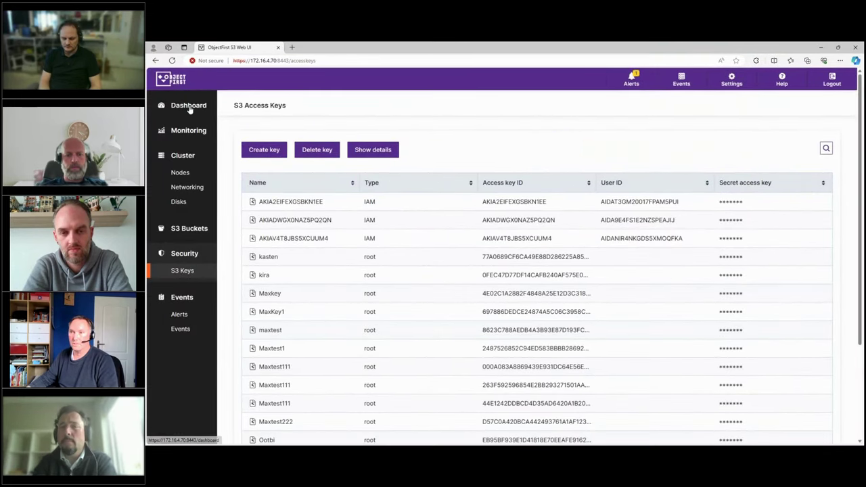
left_click(185, 105)
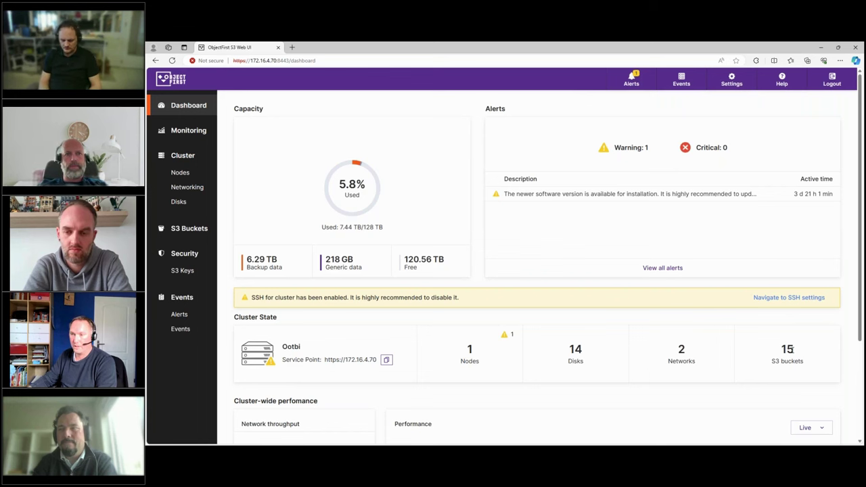
scroll(600, 305, "down", 3)
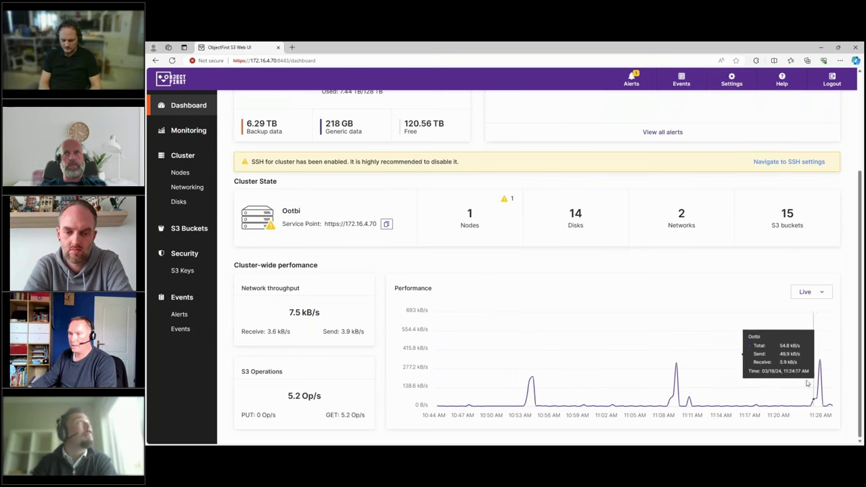
Scroll through the Monitoring charts for throughput, CPU usage and S3 operations.
left_click(182, 132)
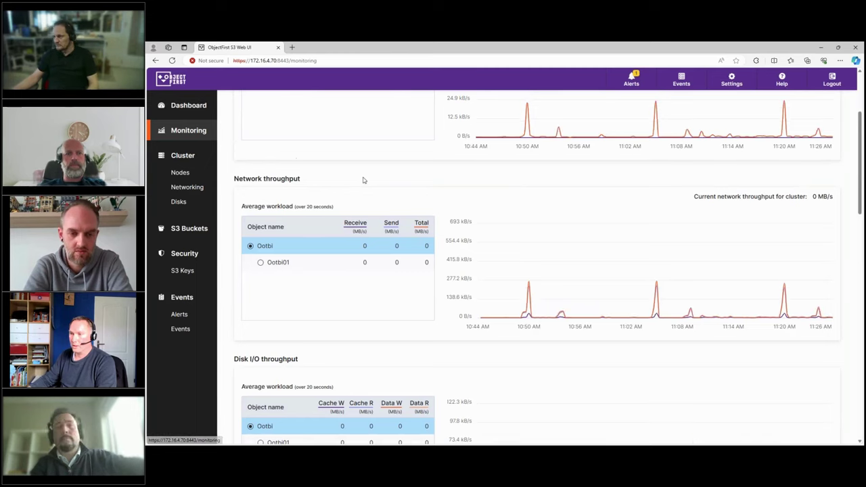
scroll(364, 180, "up", 3)
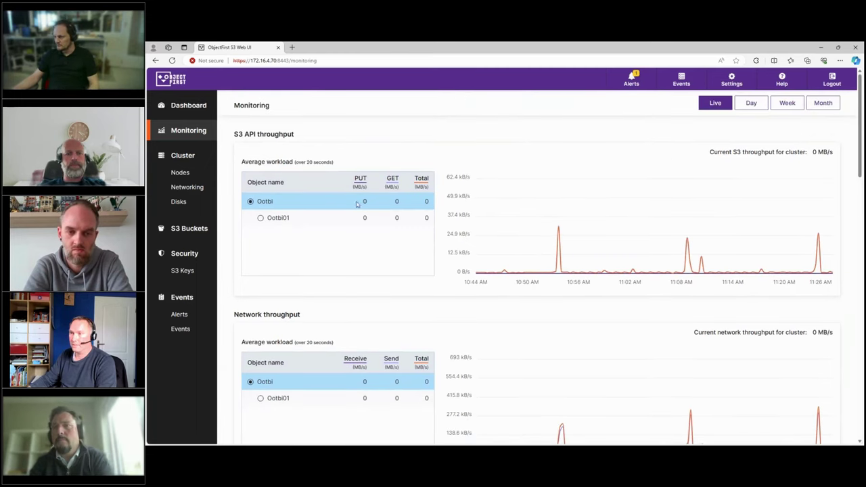
scroll(545, 203, "down", 3)
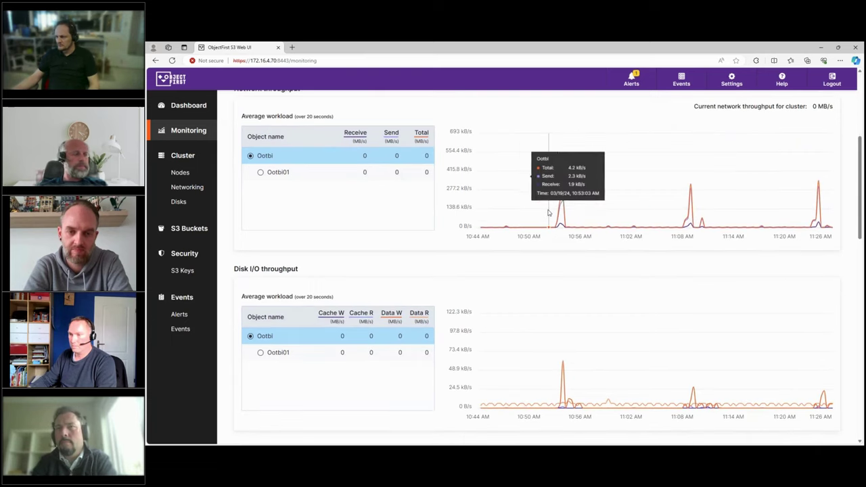
scroll(548, 213, "down", 4)
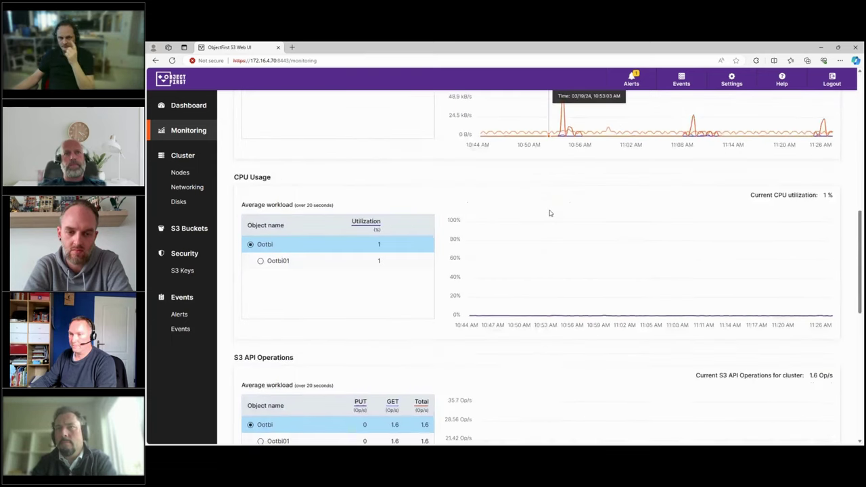
scroll(550, 213, "down", 4)
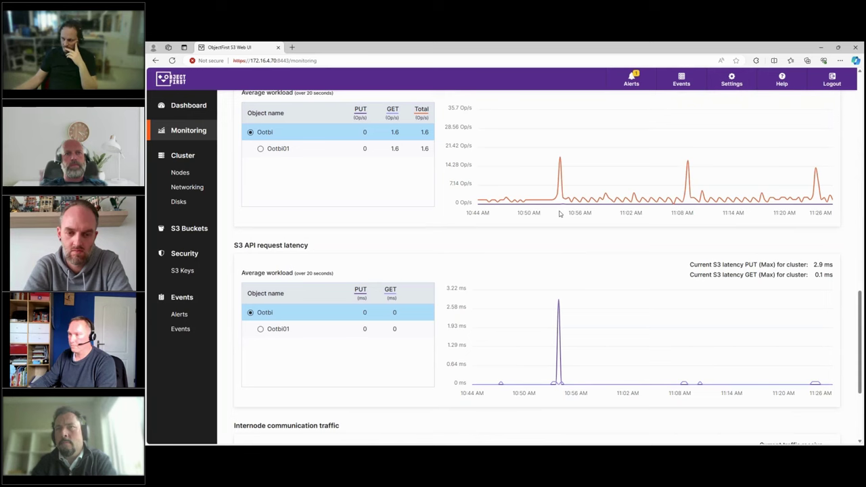
scroll(559, 214, "up", 4)
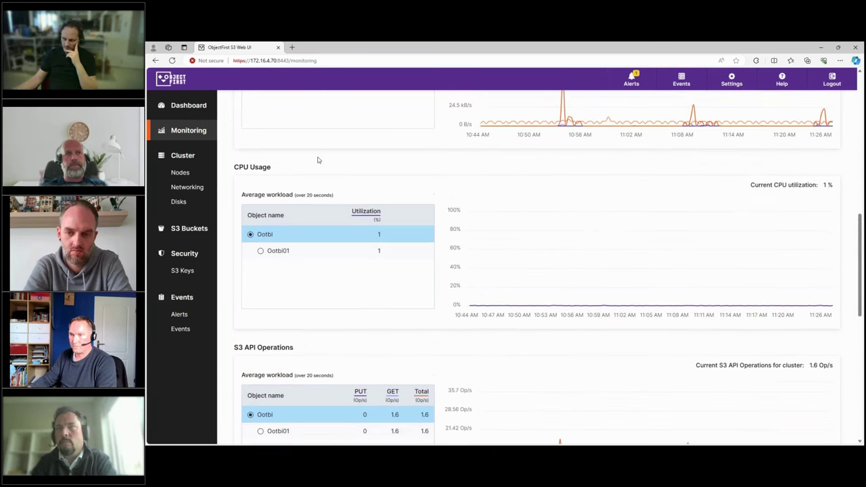
Inspect node Ootbi01's details and hardware specs under Cluster > Nodes, then go to Networking.
left_click(180, 172)
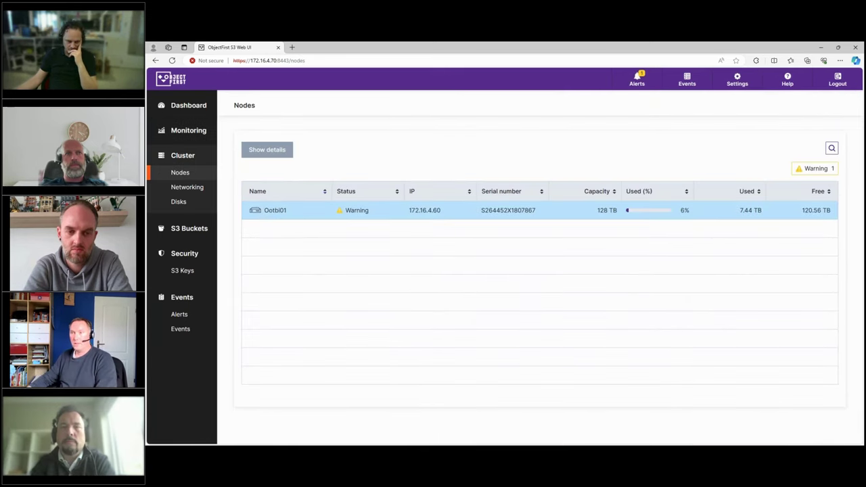
left_click(264, 211)
left_click(271, 149)
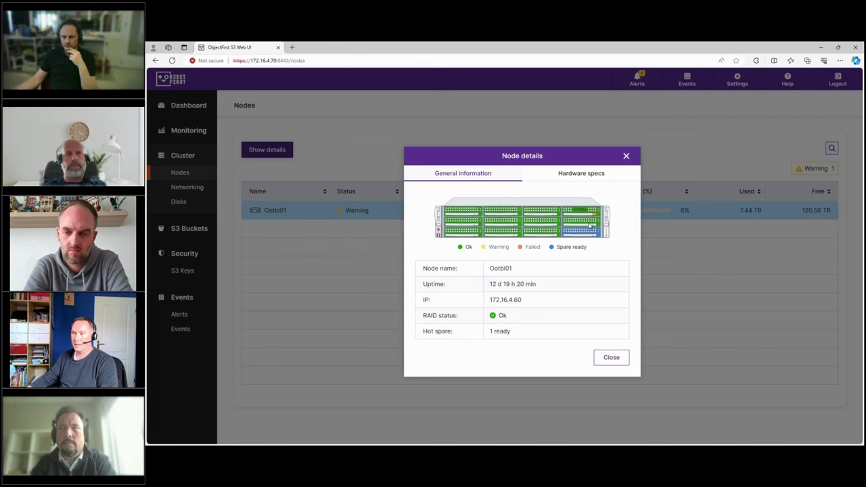
left_click(576, 174)
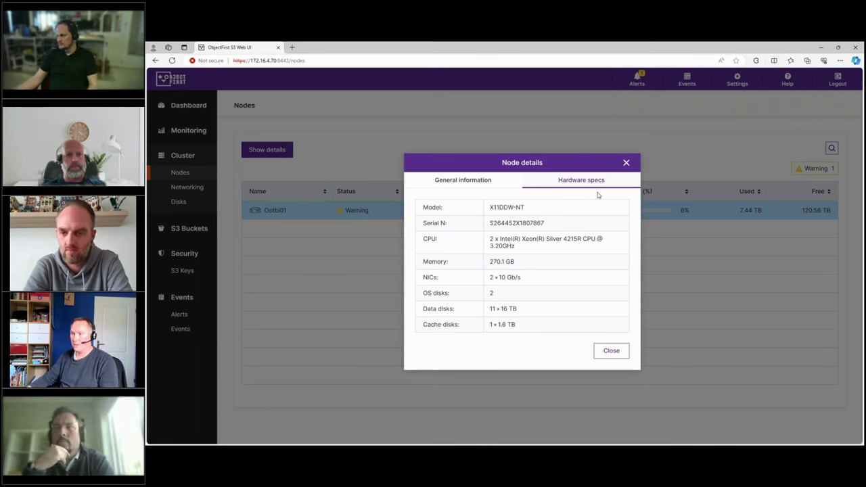
left_click(625, 163)
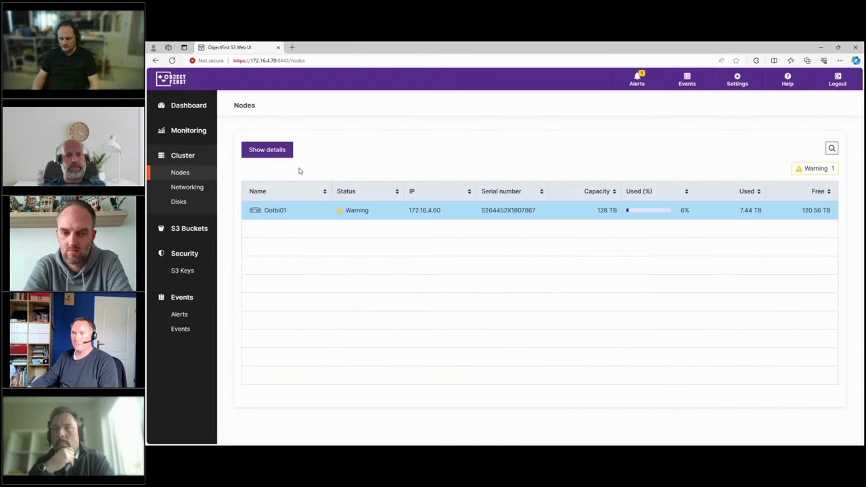
left_click(194, 187)
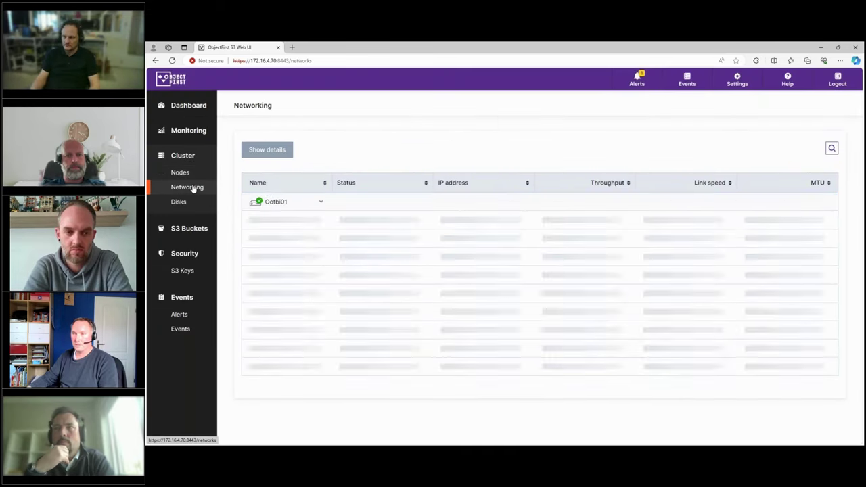
Expand Ootbi01's network interfaces, then list and scroll through Ootbi01's data, cache and OS disks.
left_click(320, 202)
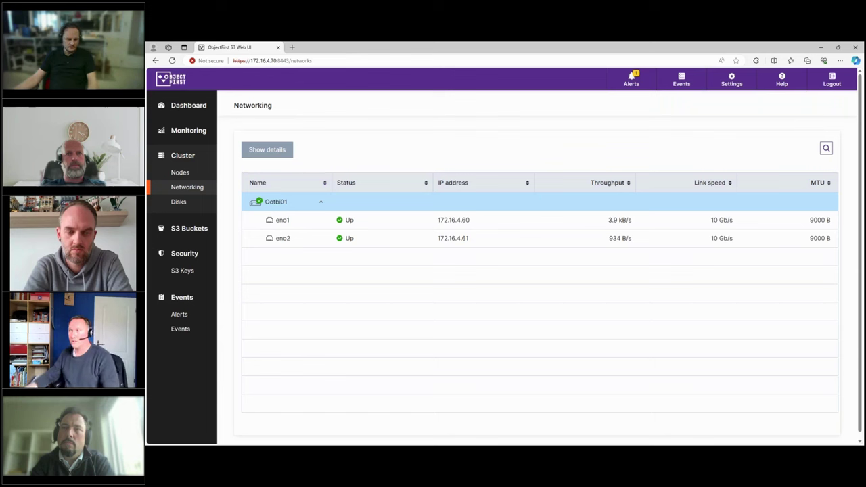
left_click(179, 202)
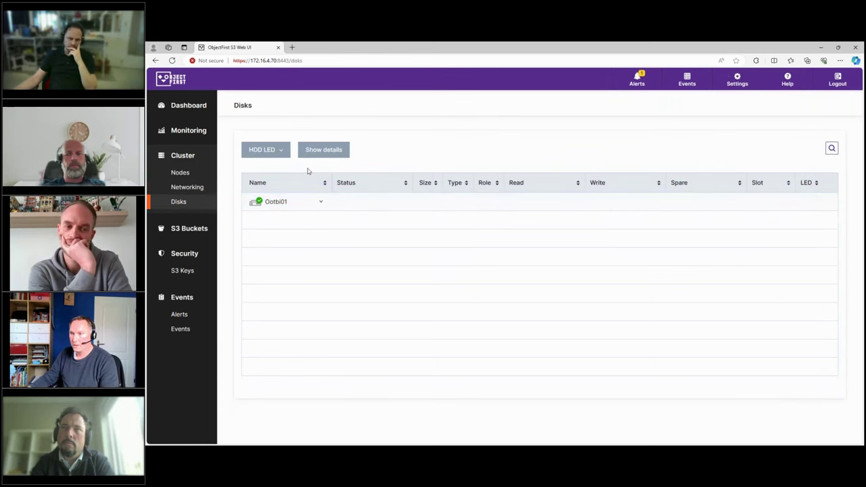
left_click(320, 201)
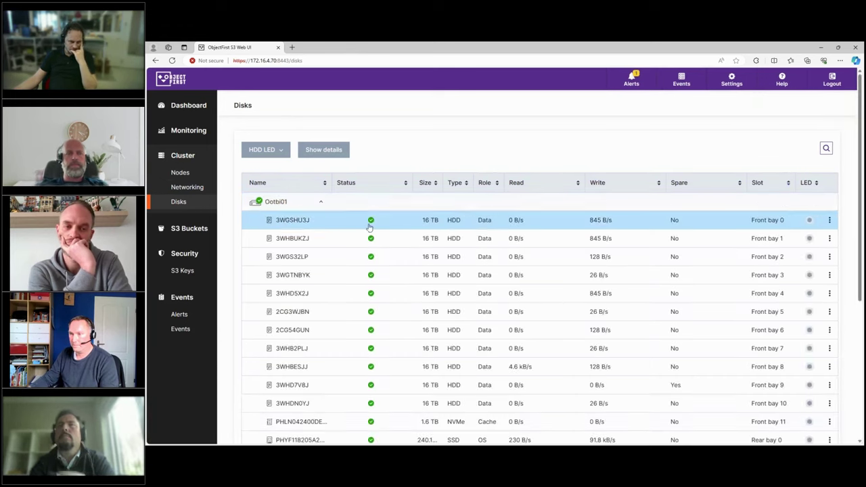
scroll(584, 245, "down", 3)
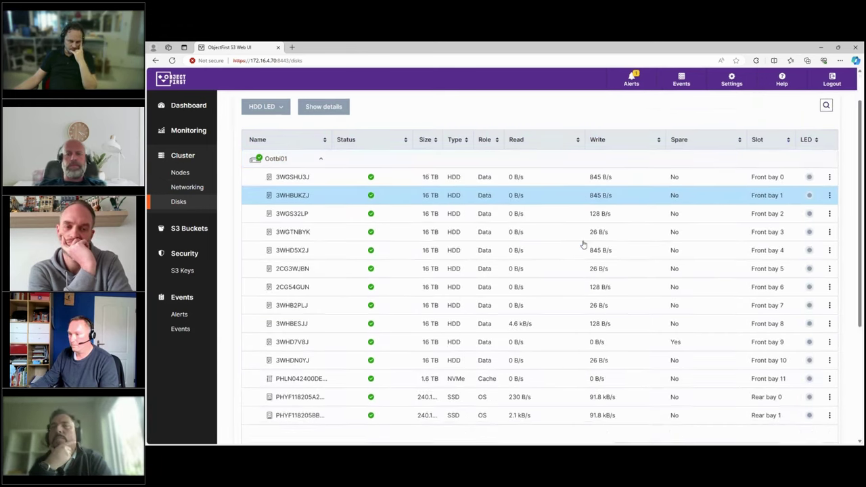
scroll(583, 247, "up", 2)
scroll(578, 244, "up", 1)
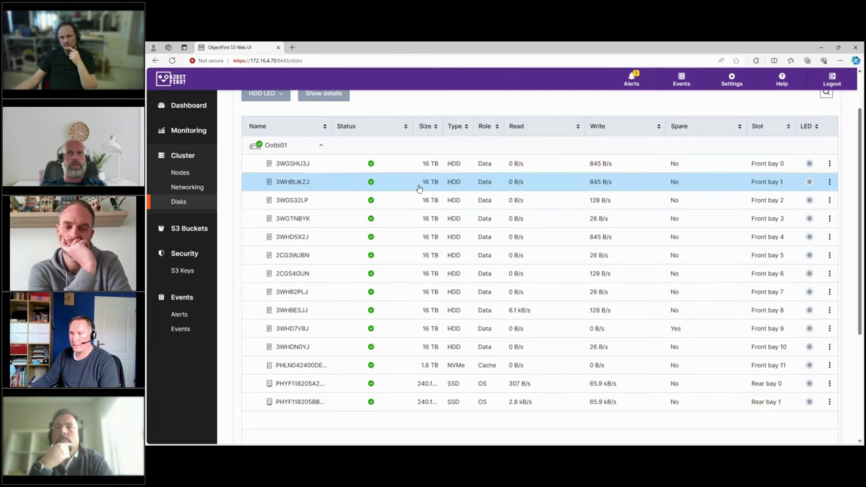
Browse S3 Buckets, S3 Keys, Alerts and Events, then show network settings with management IP 172.16.4.70.
left_click(186, 230)
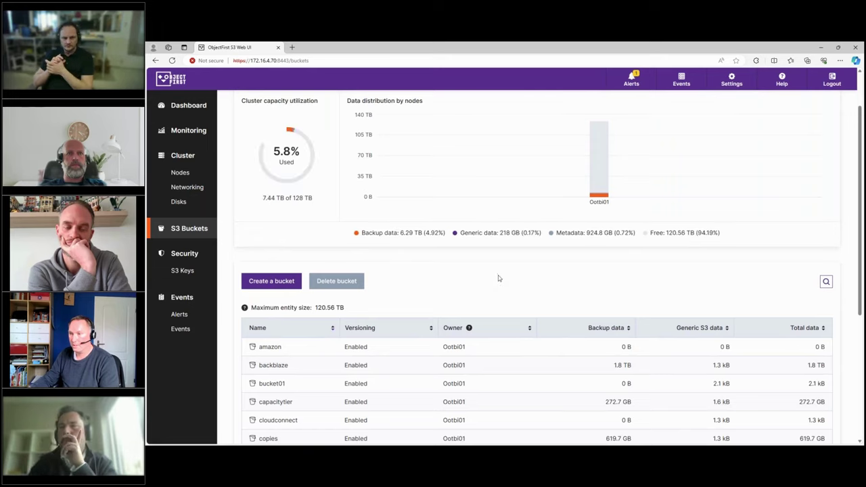
scroll(436, 274, "down", 3)
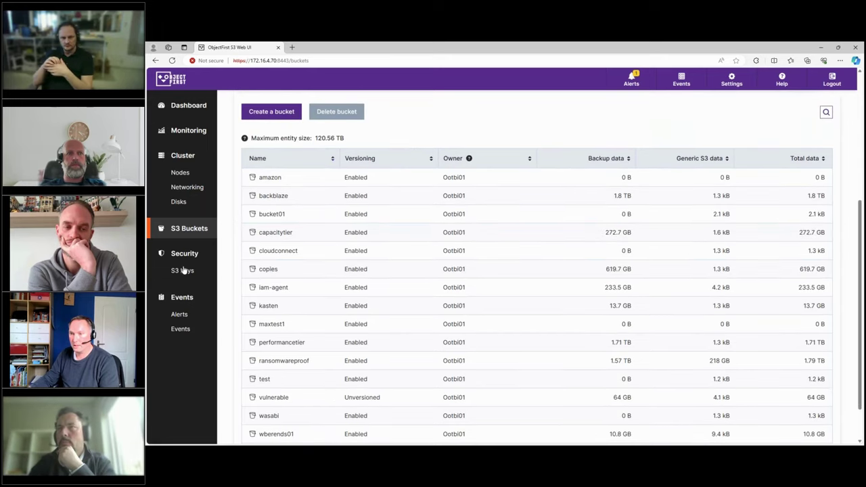
left_click(182, 270)
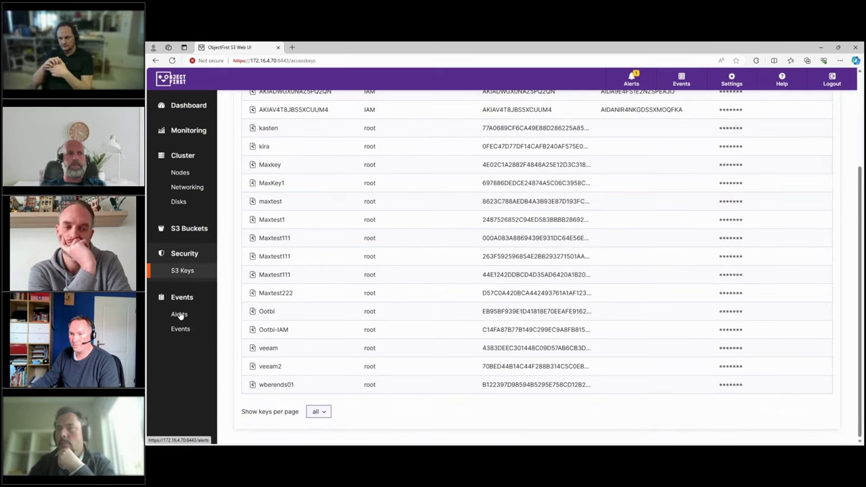
left_click(179, 315)
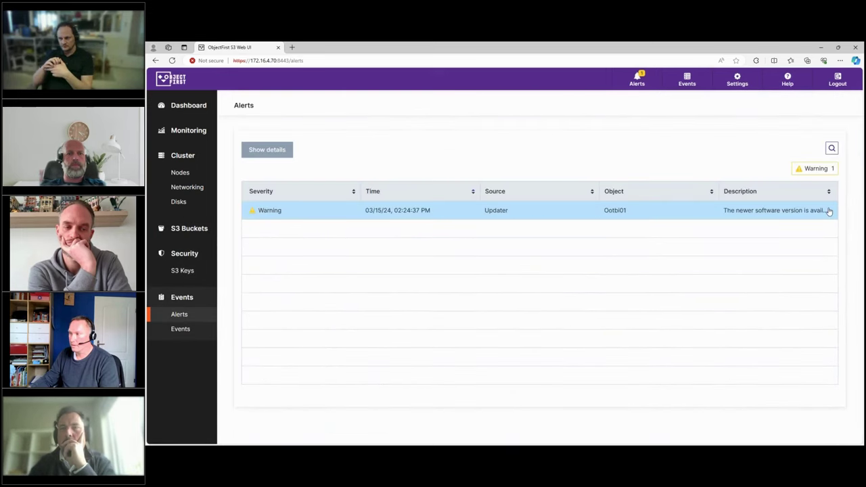
left_click(181, 330)
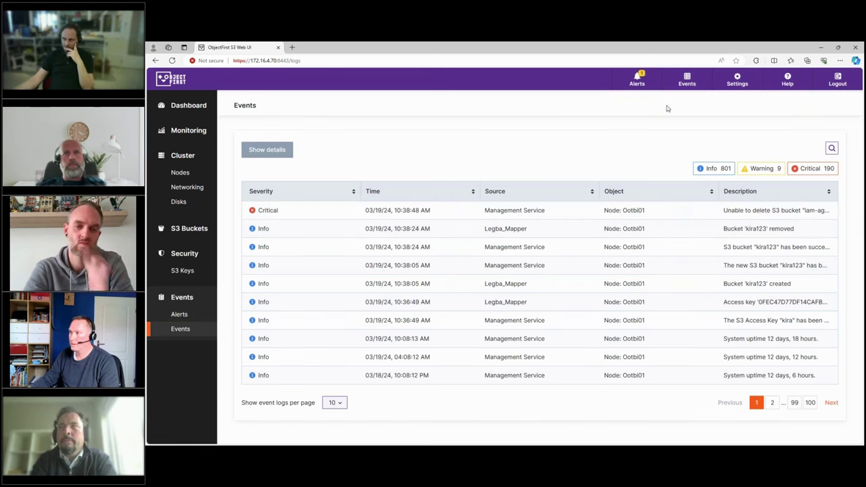
left_click(736, 80)
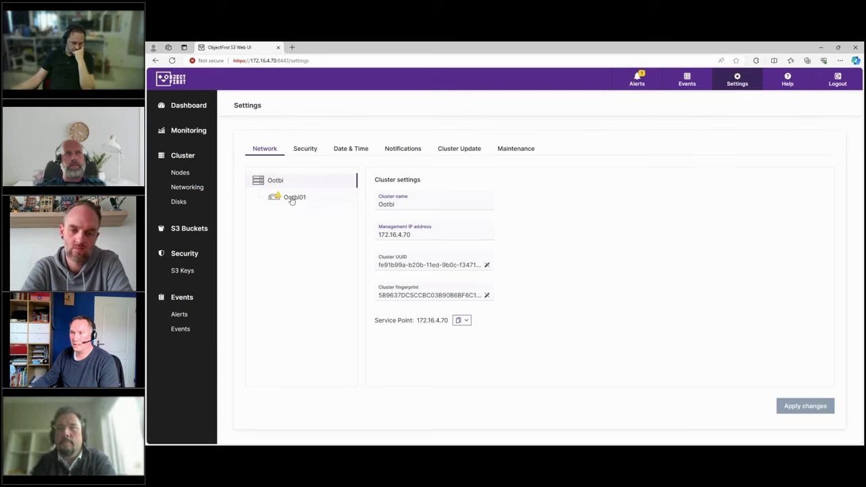
Step through Security's Credentials, Two-factor authentication, SSL certificate, SSH access and Whitelist sub-tabs.
left_click(305, 150)
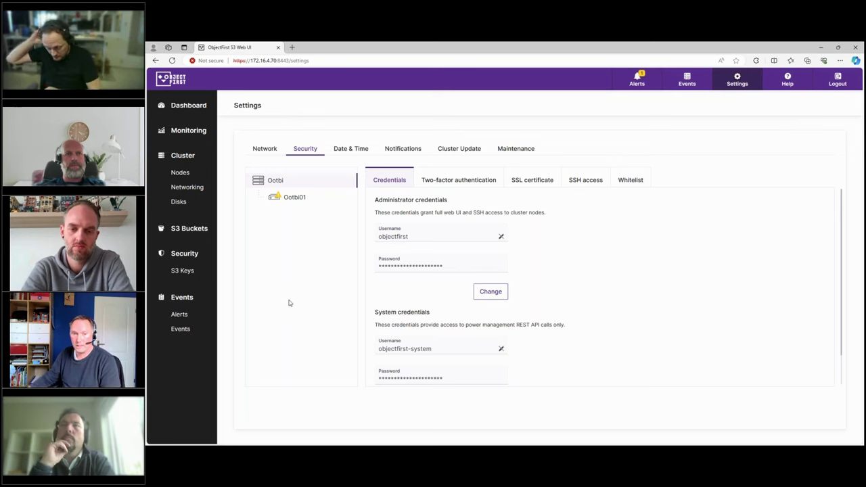
left_click(458, 180)
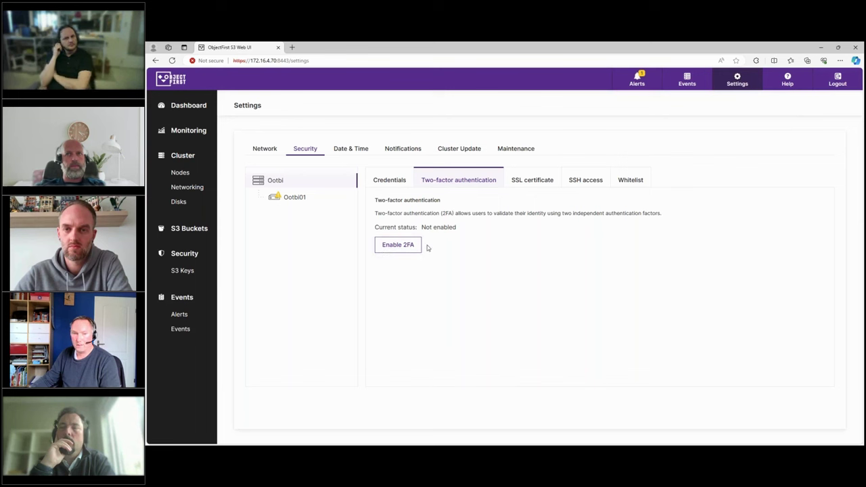
left_click(532, 181)
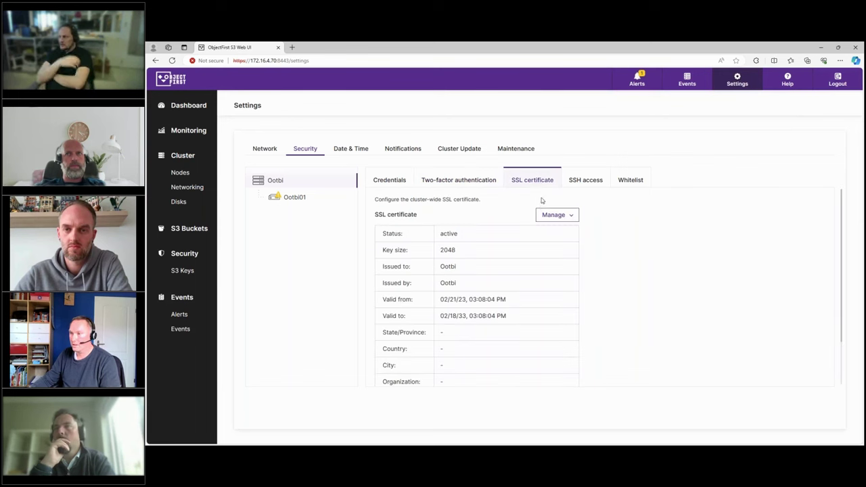
left_click(580, 184)
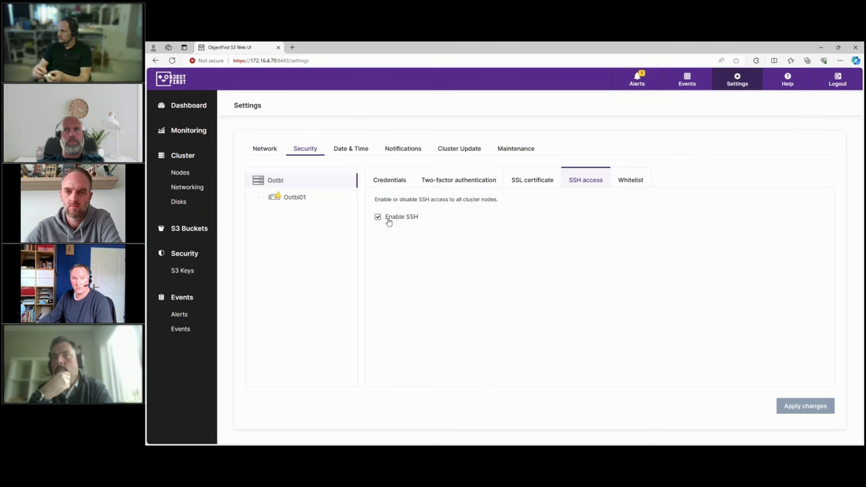
left_click(631, 180)
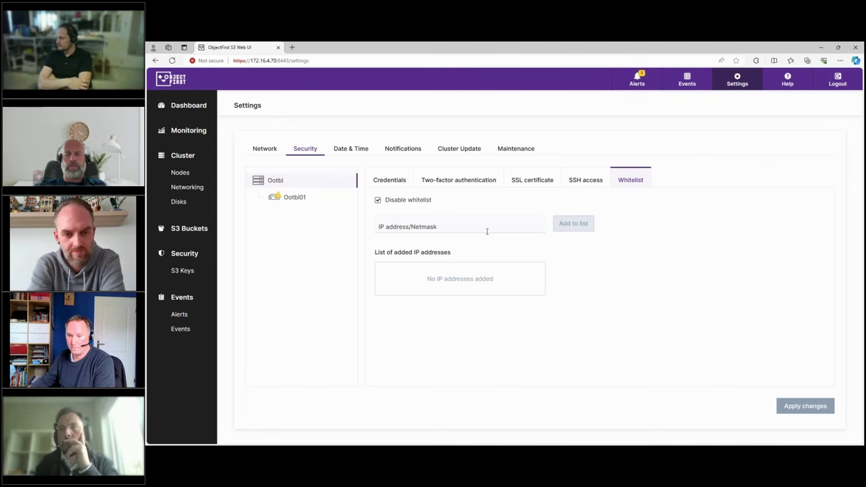
View Date & Time and Notifications, then Cluster Update showing 1.4.41.7232 available over 1.4.39.5427.
left_click(355, 148)
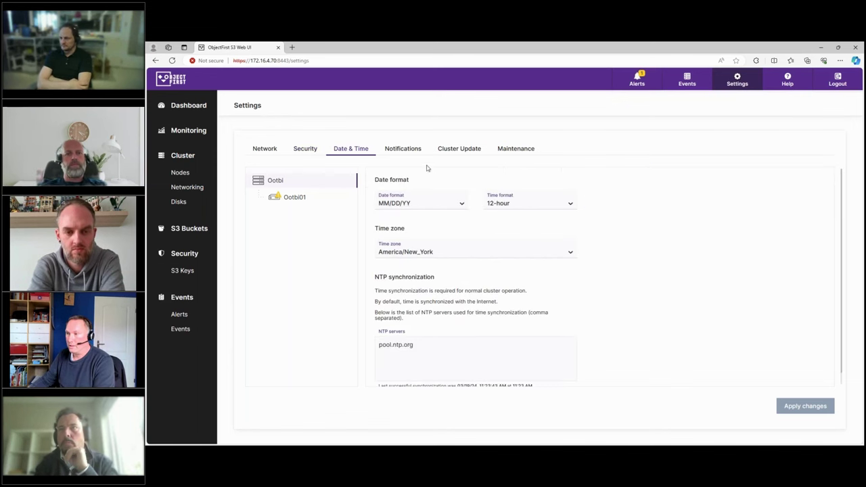
left_click(408, 150)
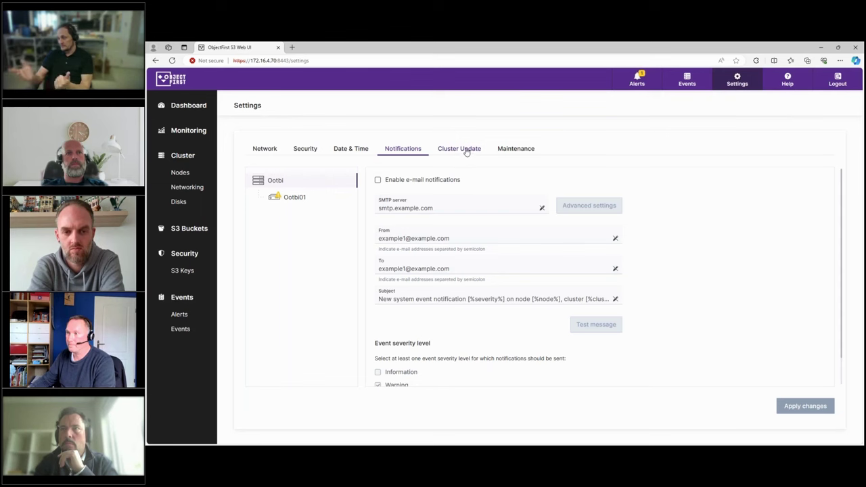
left_click(464, 149)
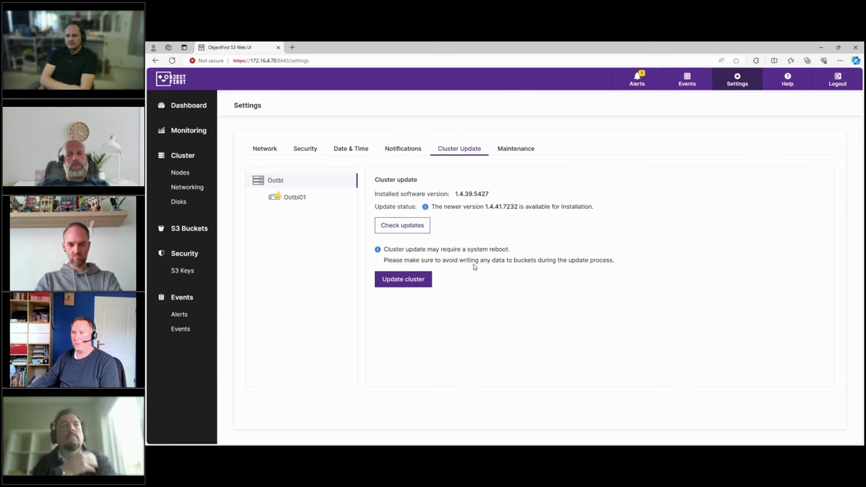
Review Maintenance power control and the 608.2 MB support bundle, then return to Network settings.
left_click(514, 149)
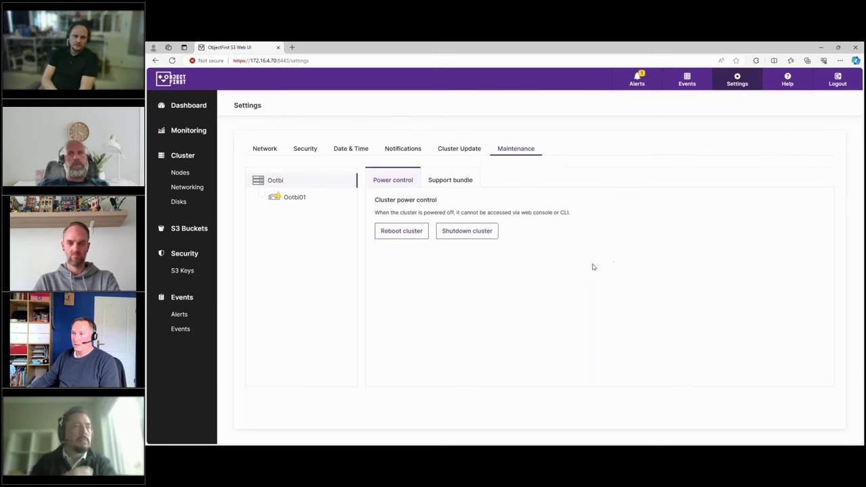
left_click(452, 183)
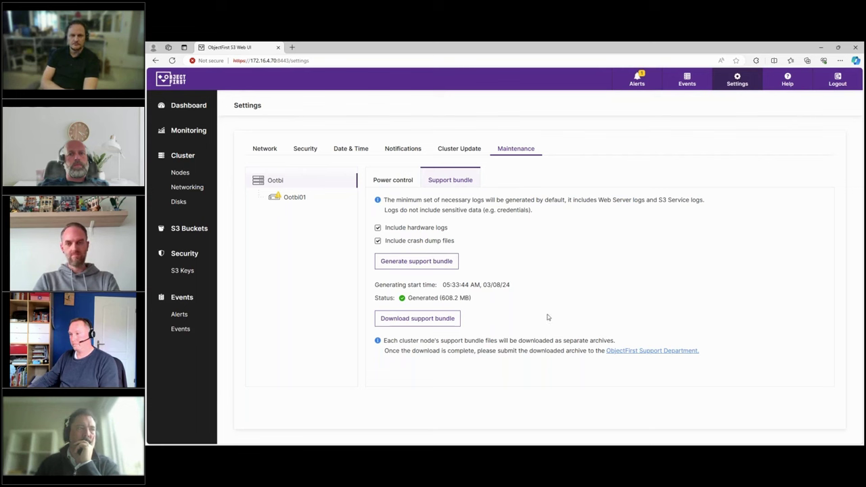
left_click(258, 149)
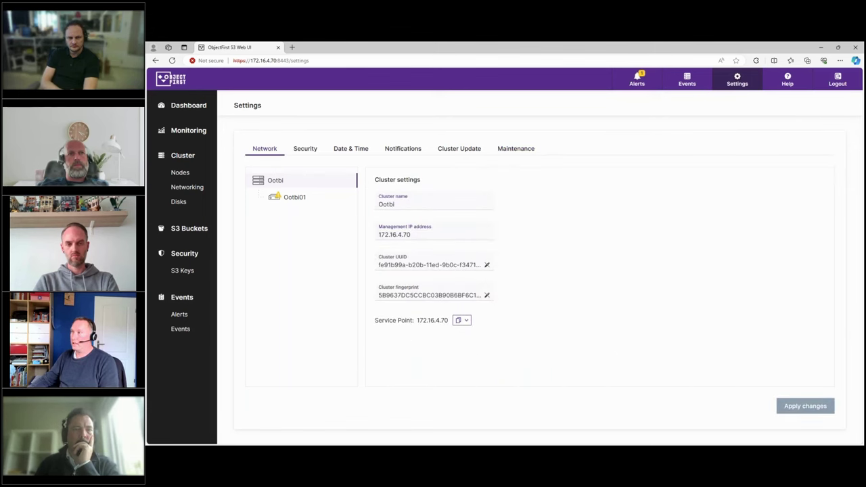
Move the browser aside, enlarge the remote Veeam session, and launch PuTTY from Veeam's main menu.
left_click(822, 48)
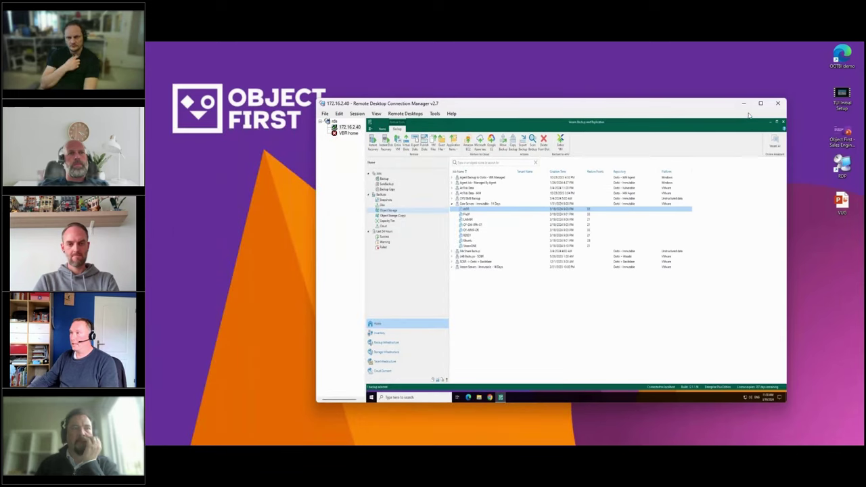
double_click(567, 104)
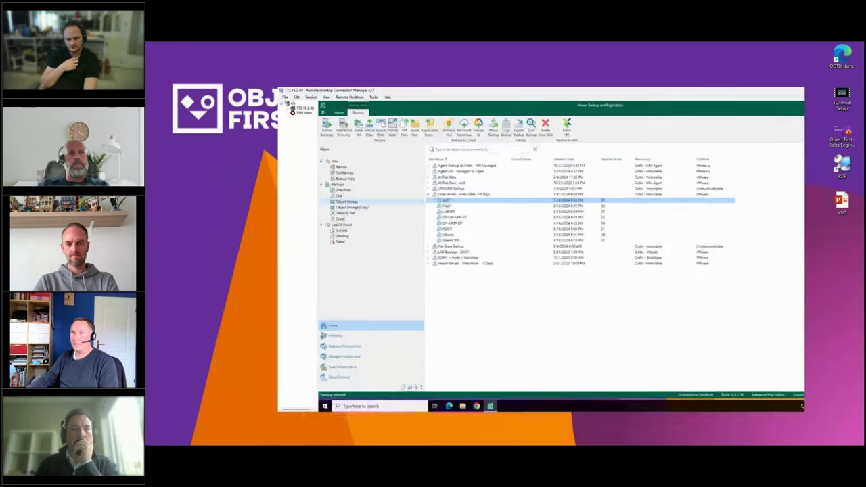
left_click(201, 73)
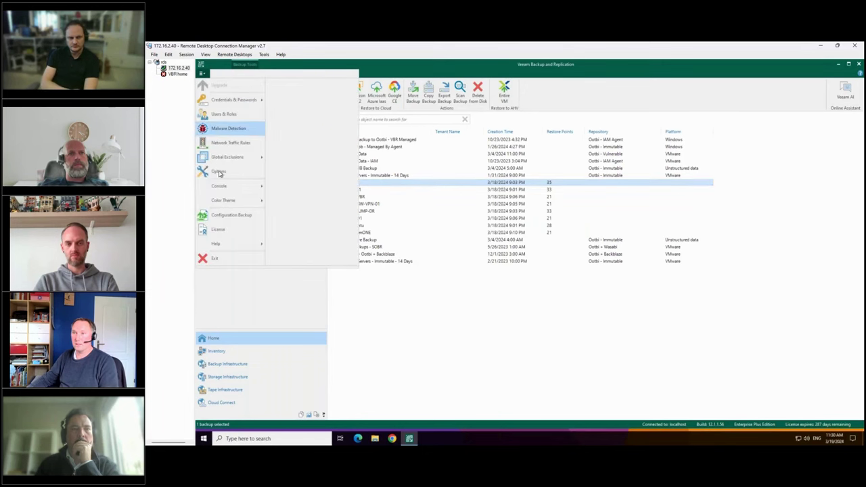
mouse_move(244, 186)
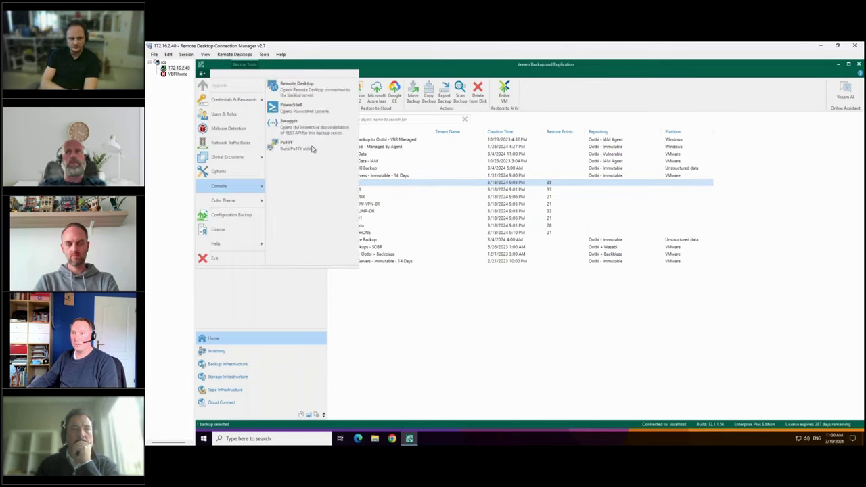
left_click(287, 144)
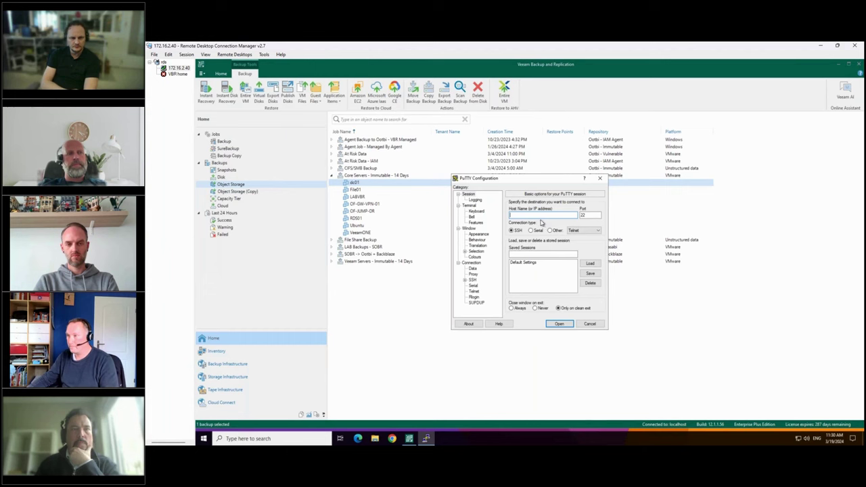
Connect over SSH to 172.16.4.70 and log in with the appliance login name and password.
type("1")
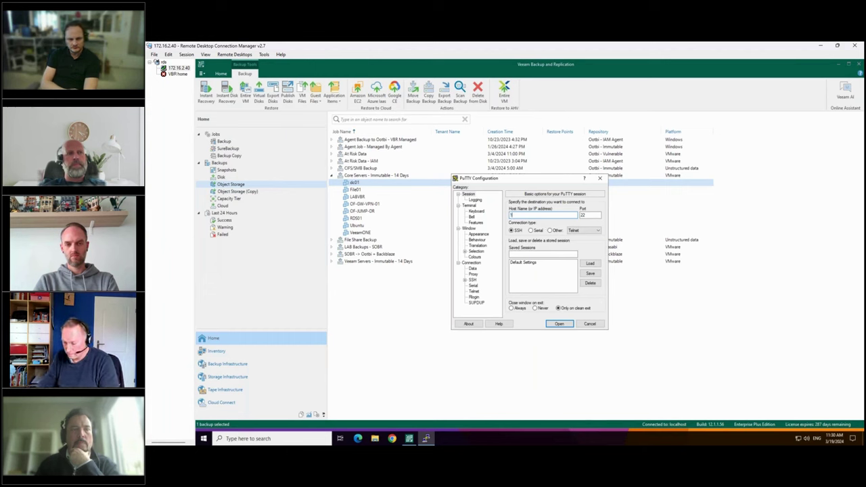
type("72.1")
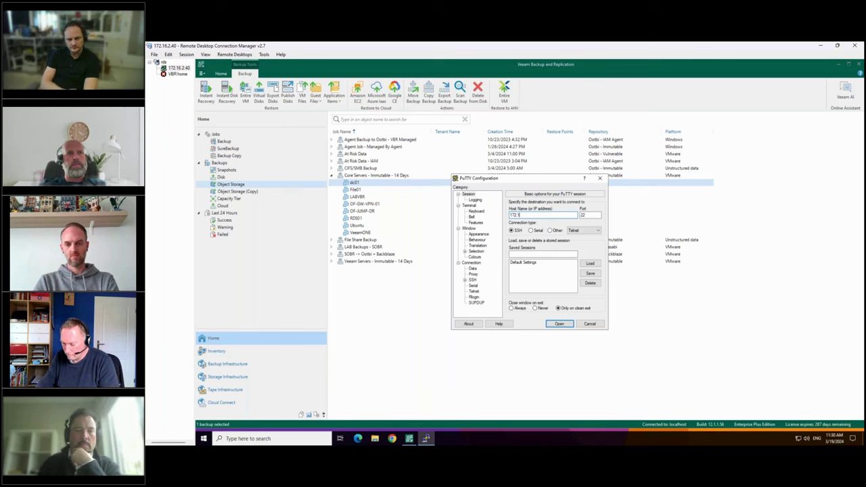
type("6.4.70")
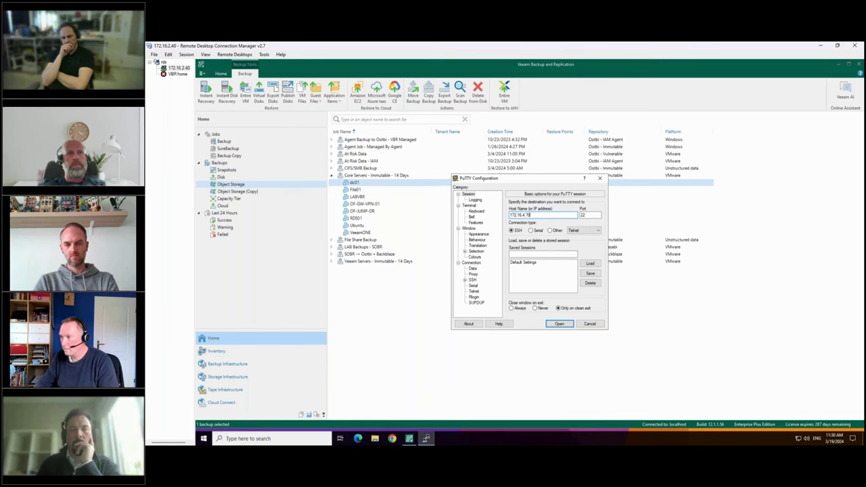
key("Return")
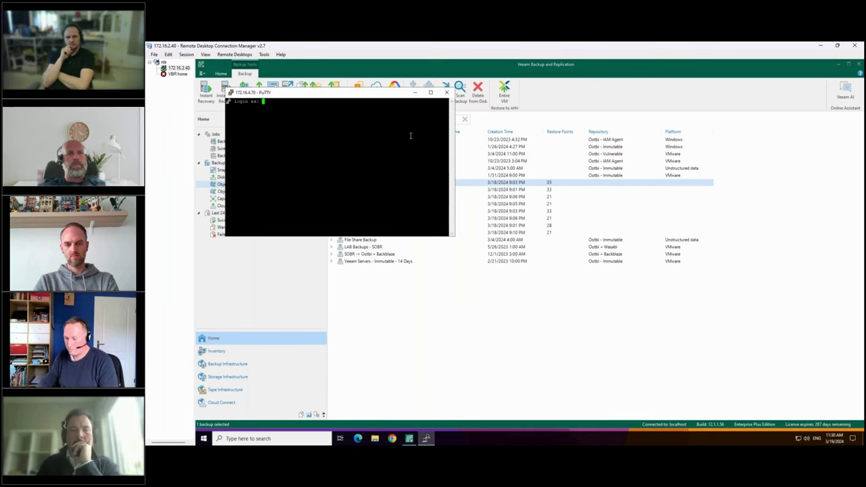
type("object")
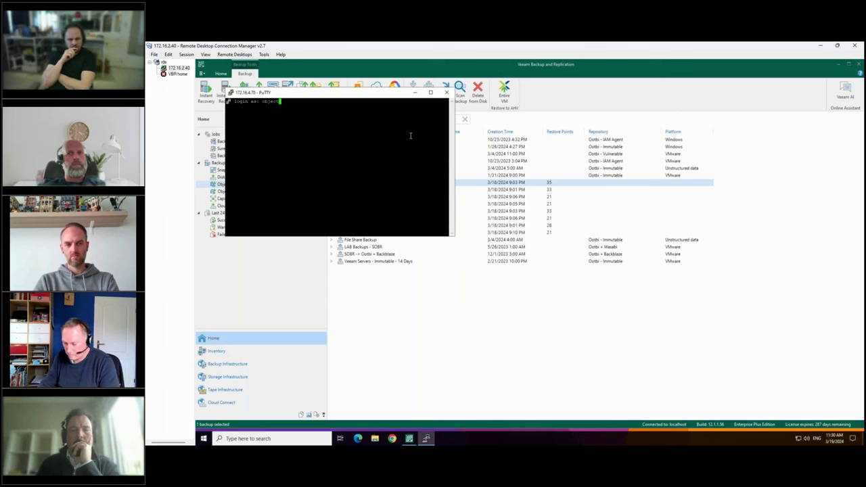
type("first")
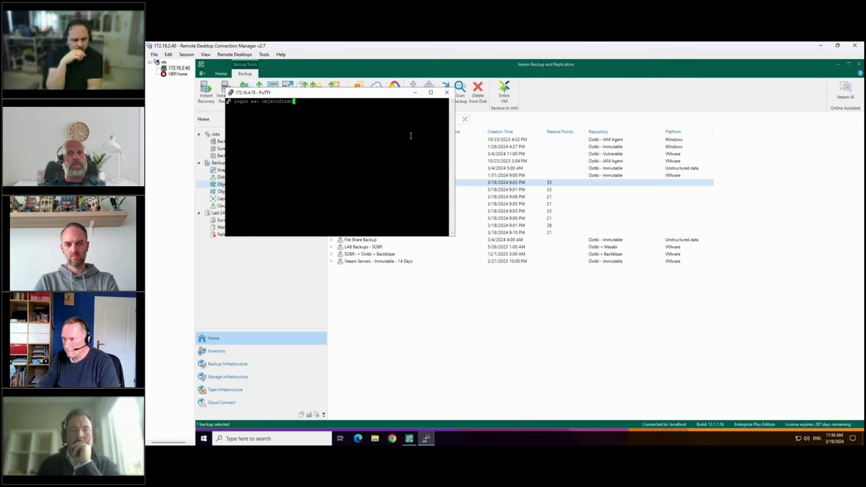
key("Return")
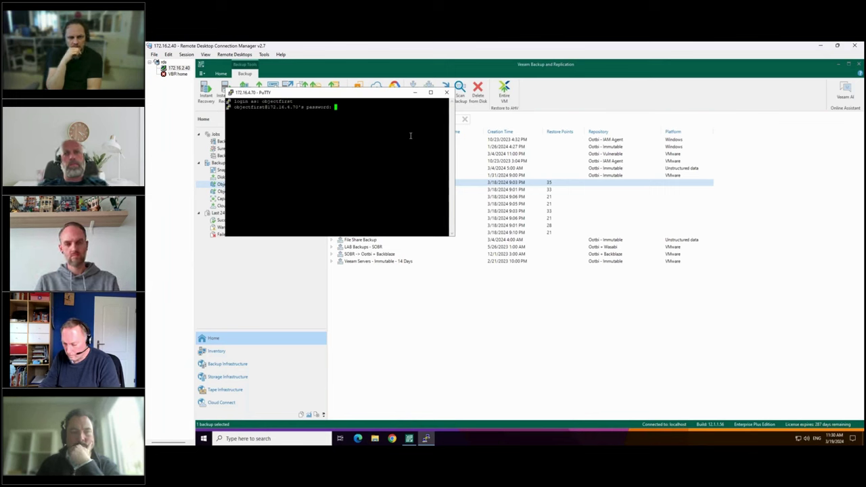
key("Return")
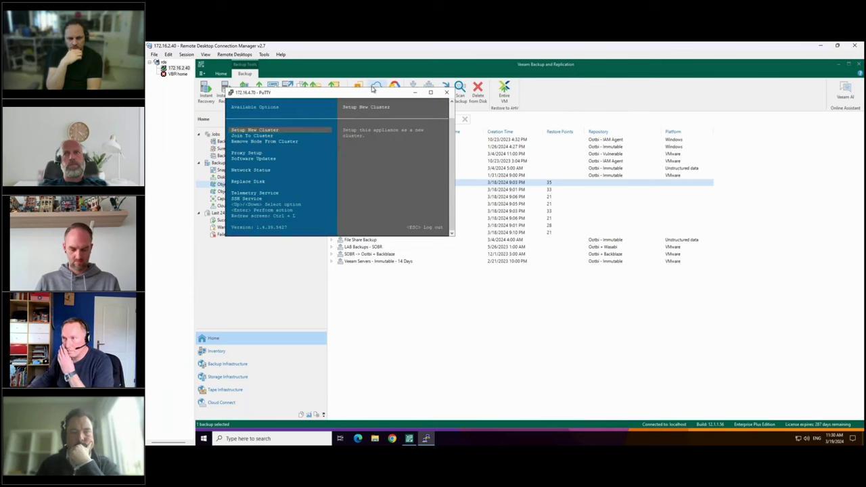
Maximize the PuTTY console and preview the Join To Cluster and Remove Node From Cluster options.
double_click(368, 92)
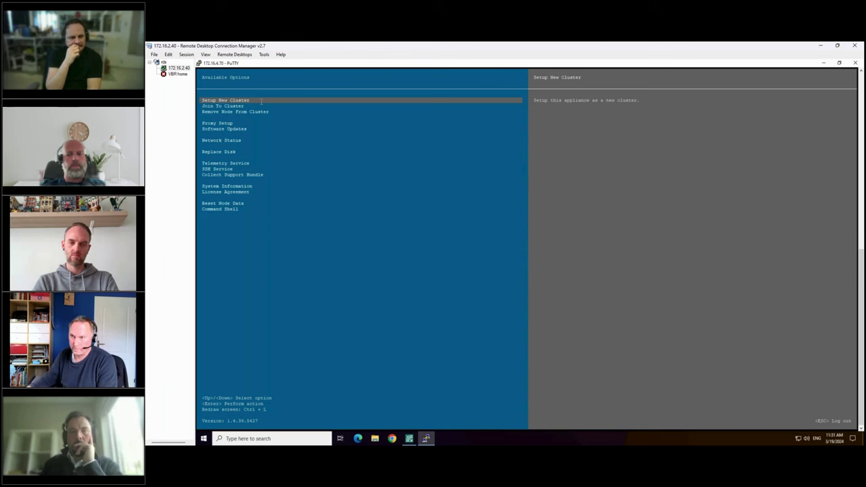
key("Down")
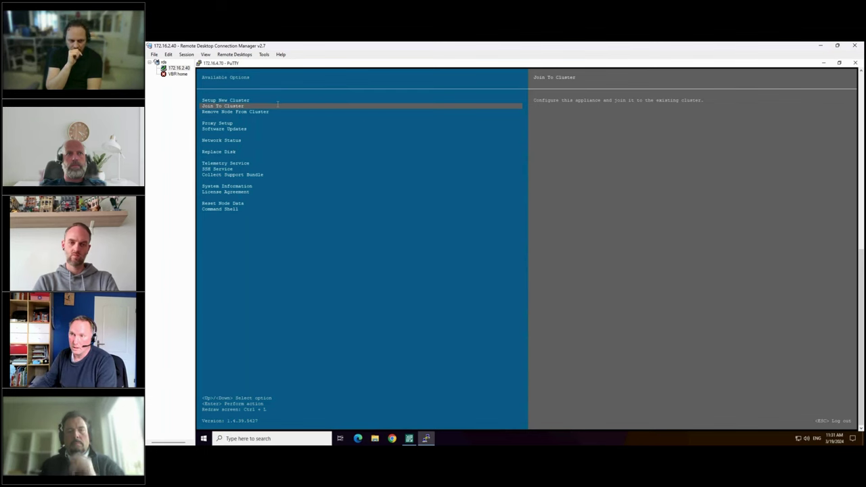
key("Down")
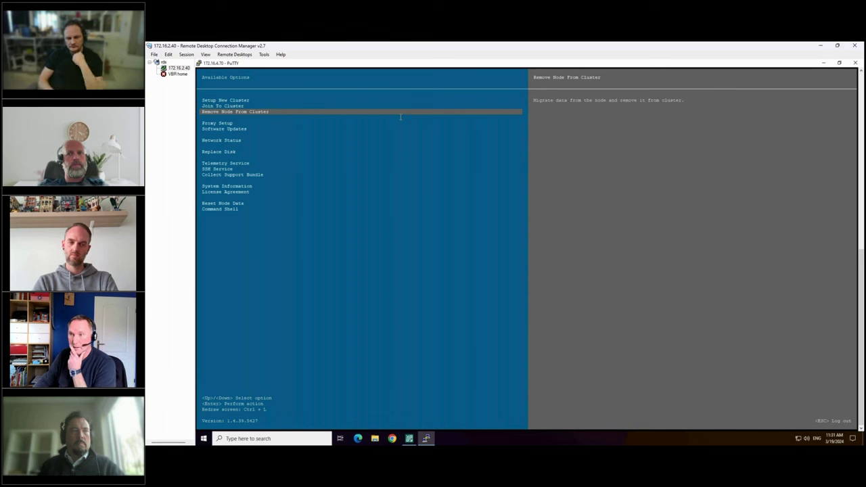
Step down past Proxy Setup through Collect Support Bundle and open System Information.
key("Down")
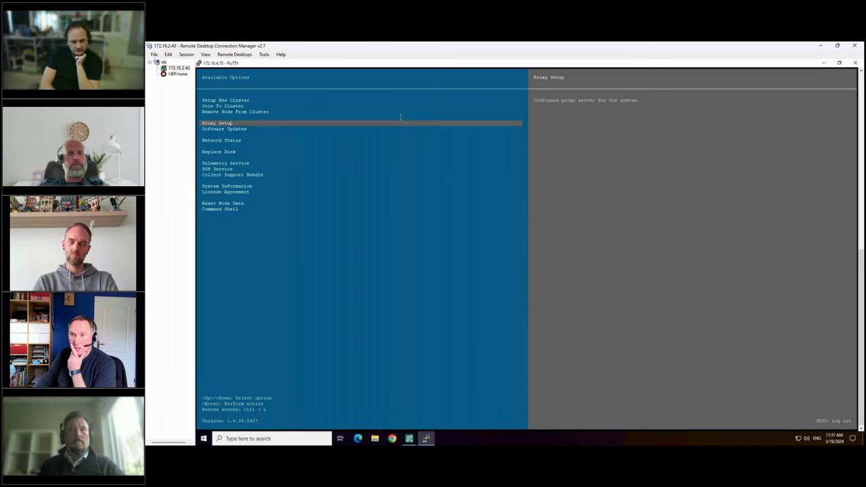
key("Down")
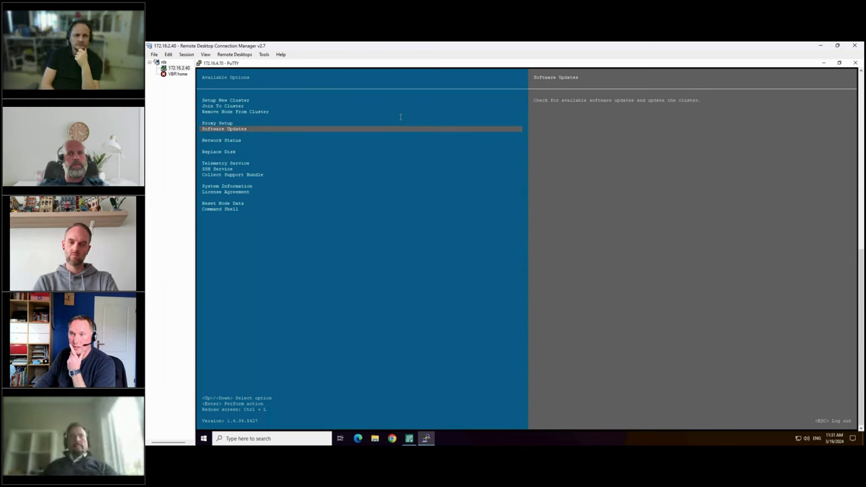
key("Down")
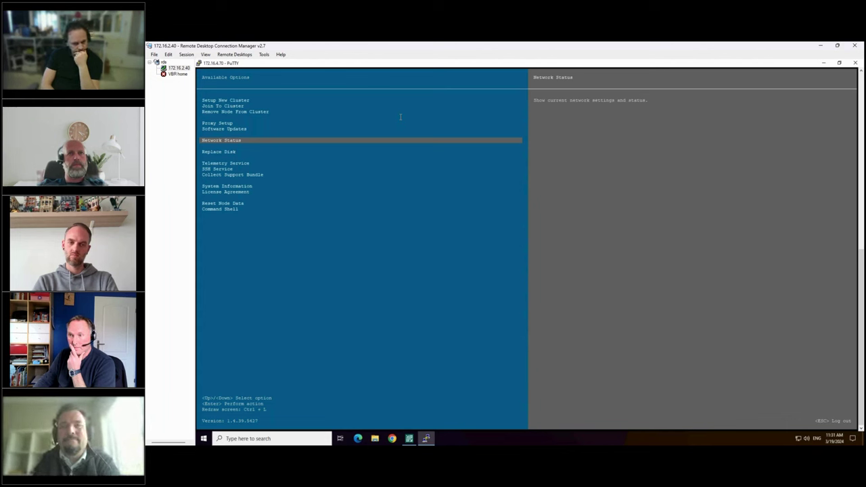
key("Down")
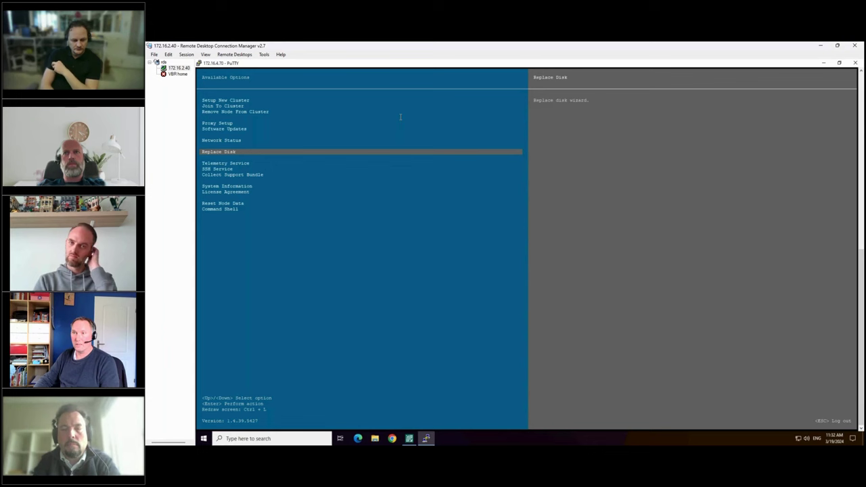
key("Down")
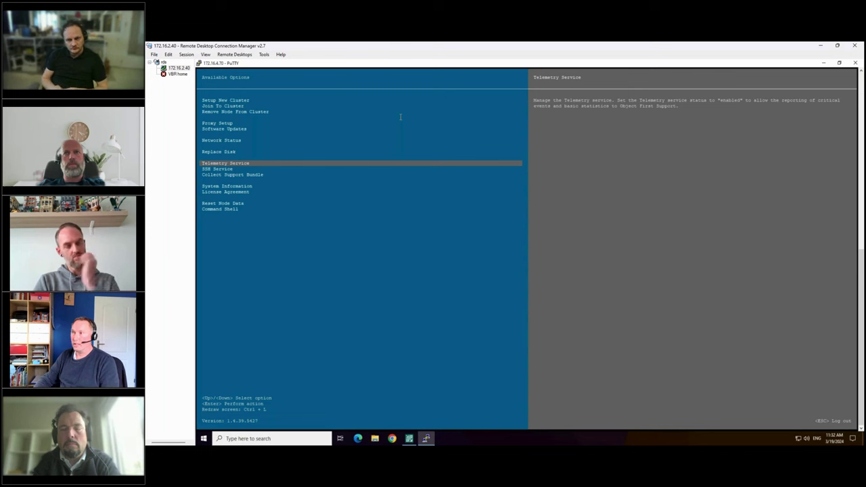
key("Down")
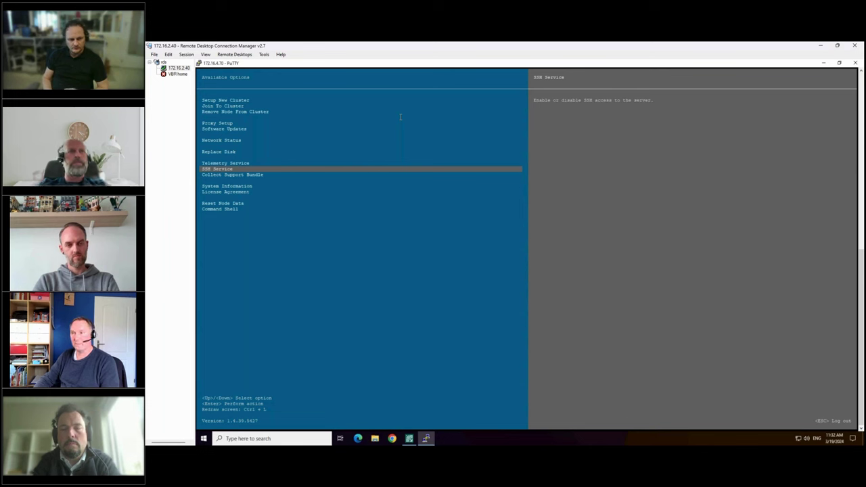
key("Down")
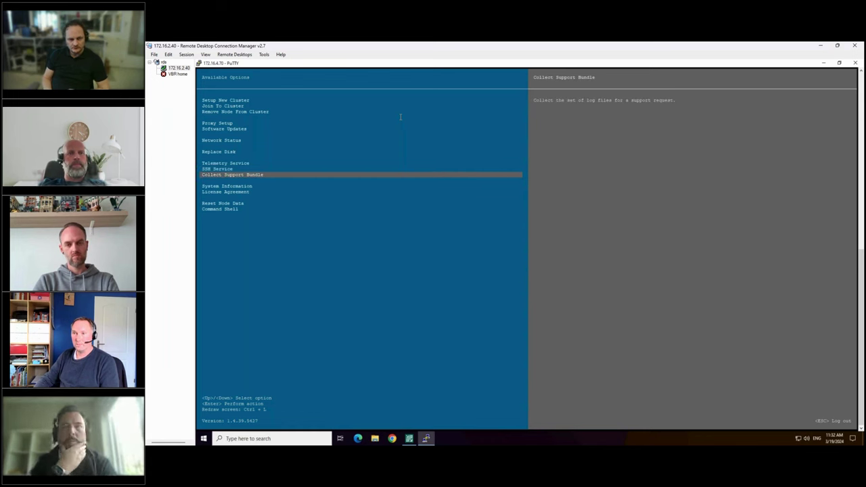
key("Down")
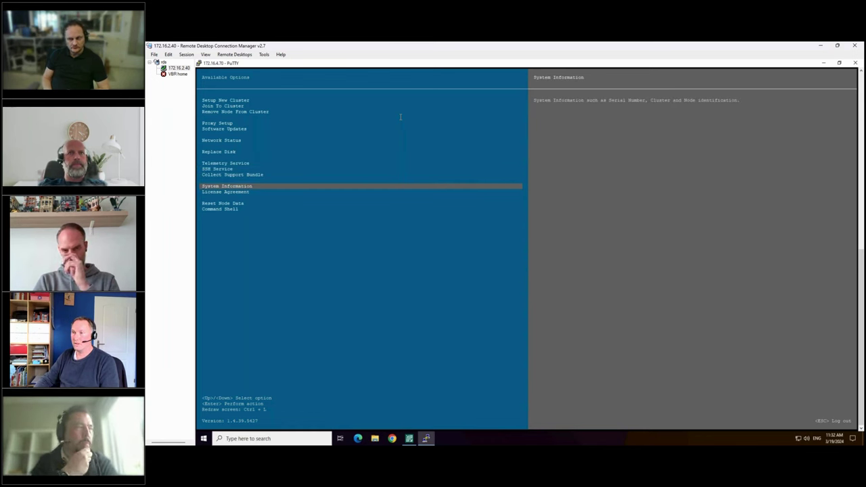
key("Return")
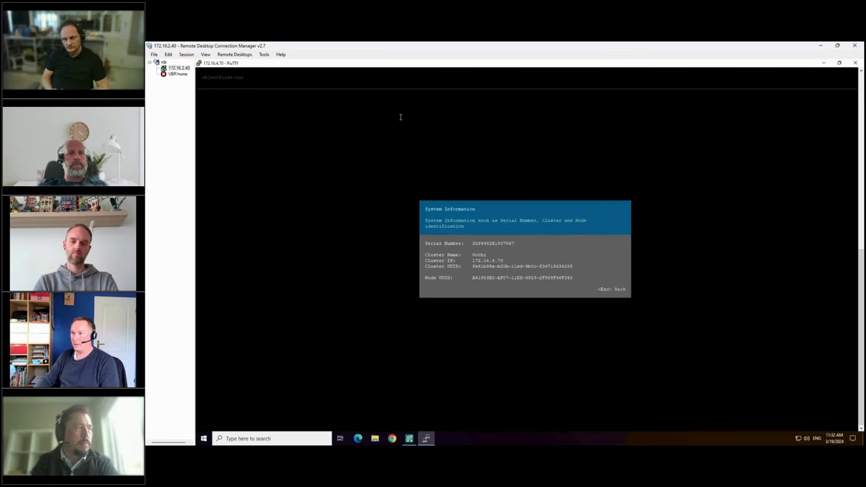
Leave System Information and open Reset Node Data, showing Preserve cluster configuration ticked.
key("Escape")
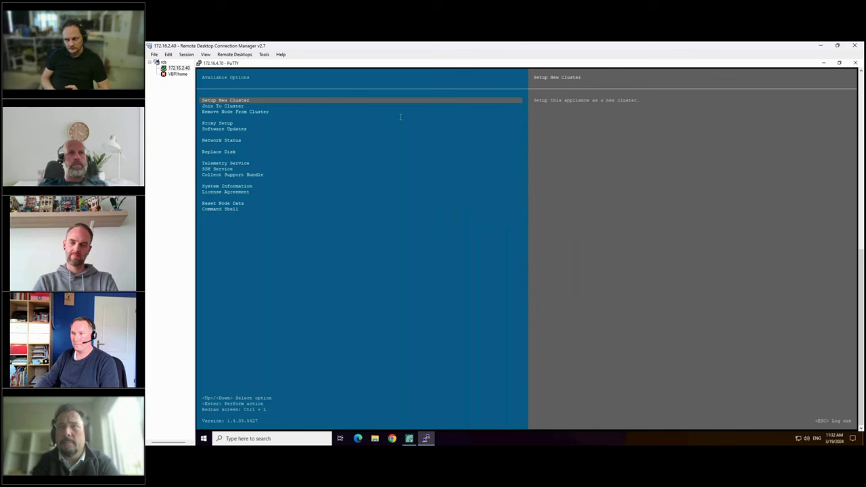
key("Down")
key("Down")
key("Down")
key("Down")
key("Down")
key("Down")
key("Down")
key("Down")
key("Down")
key("Down")
key("Down")
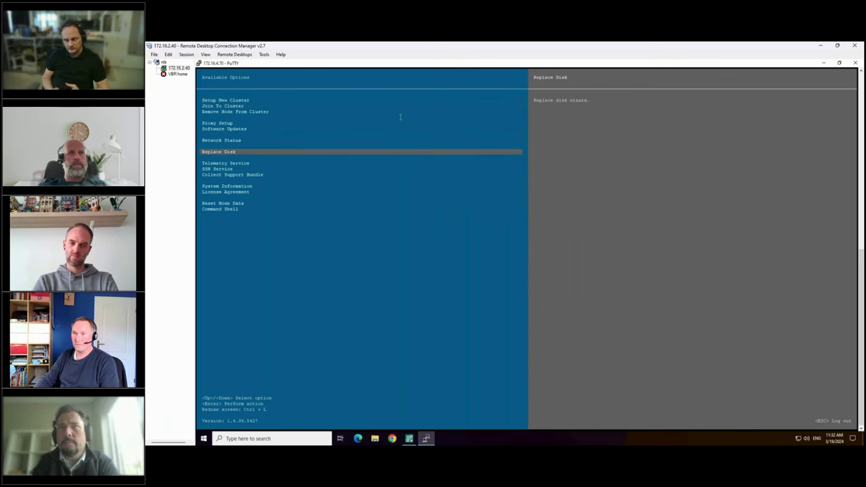
key("Down")
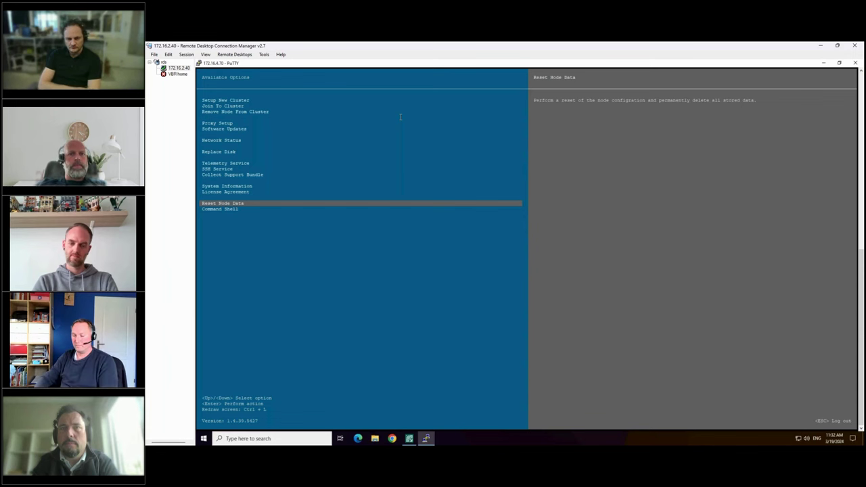
key("Return")
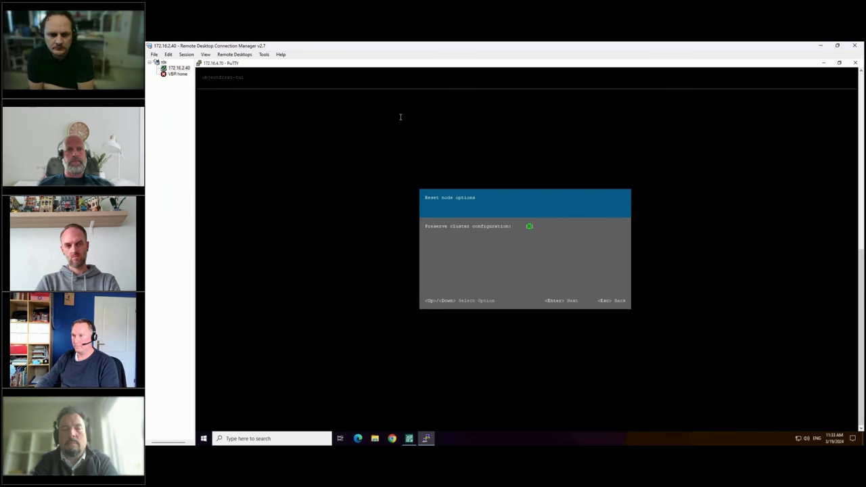
Back out of the reset options, try the Command Shell, and cancel its authorization-code prompt.
key("Escape")
key("Down")
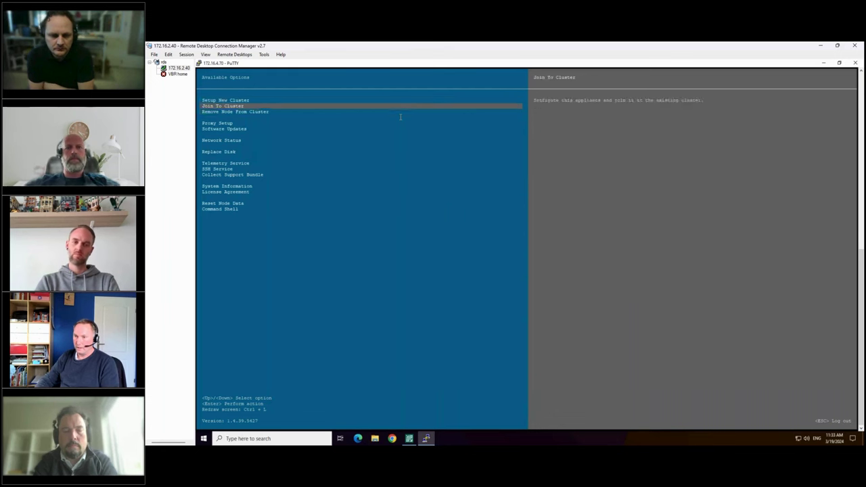
key("Down")
key("Down")
key("Down")
key("Down")
key("Down")
key("Down")
key("Down")
key("Down")
key("Down")
key("Down")
key("Down")
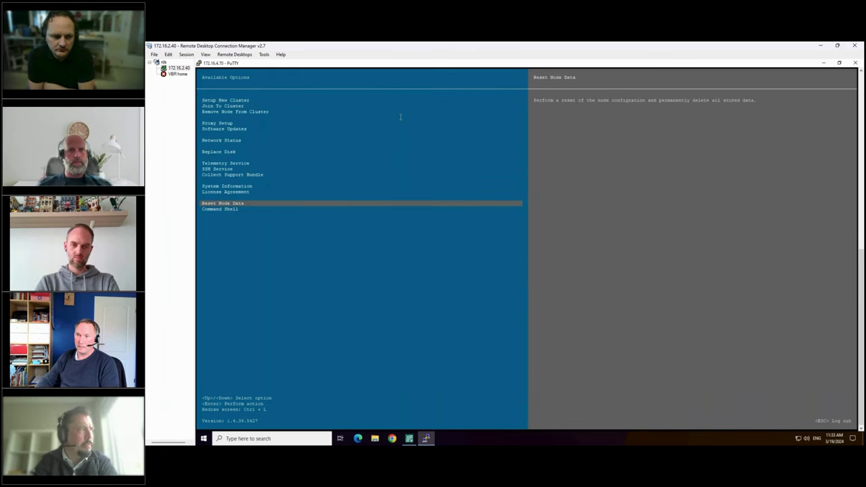
key("Down")
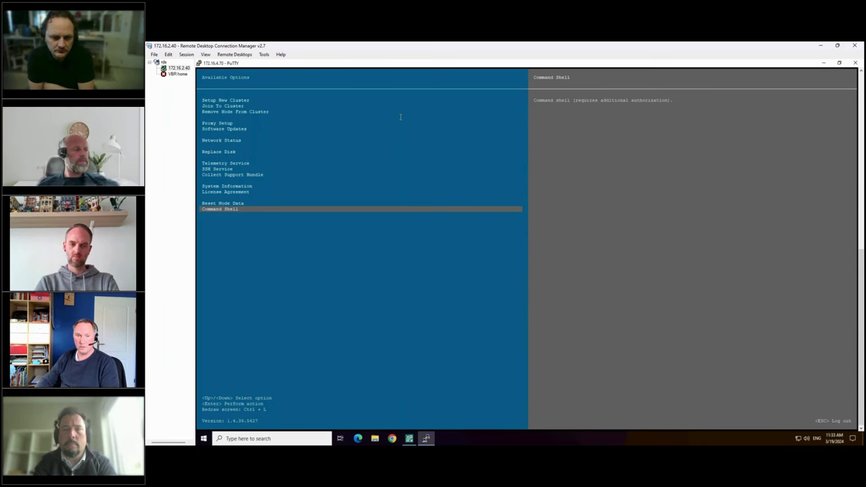
key("Return")
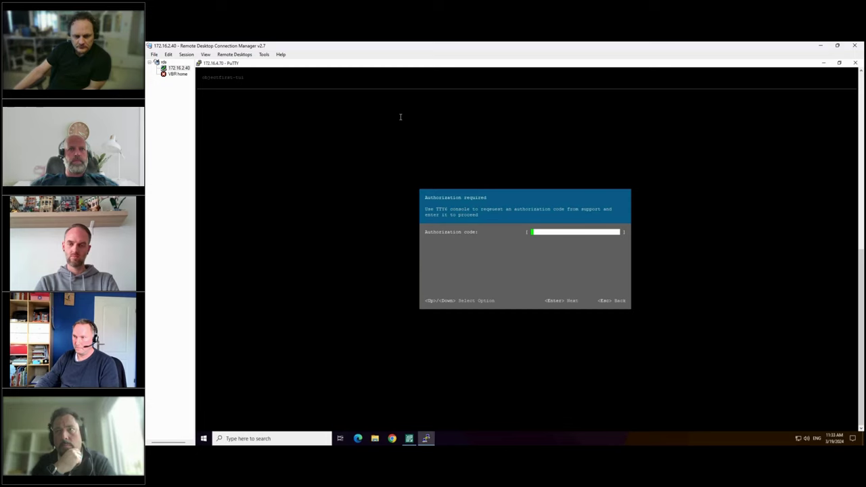
key("Escape")
key("Escape")
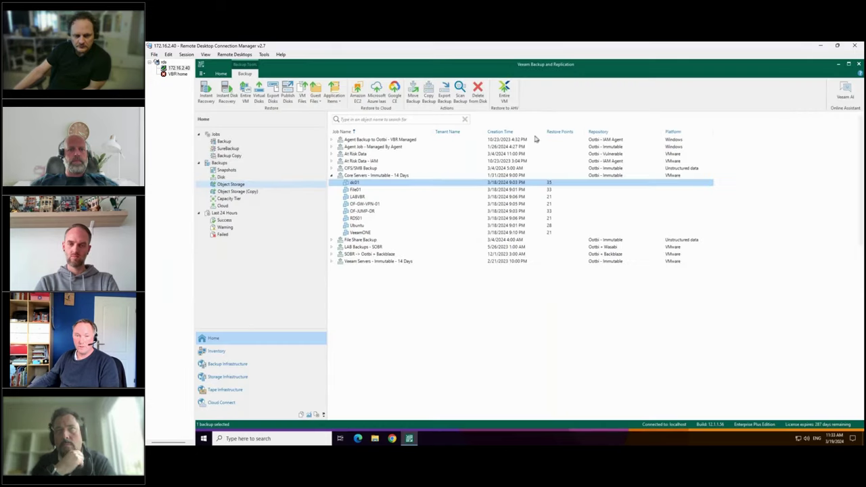